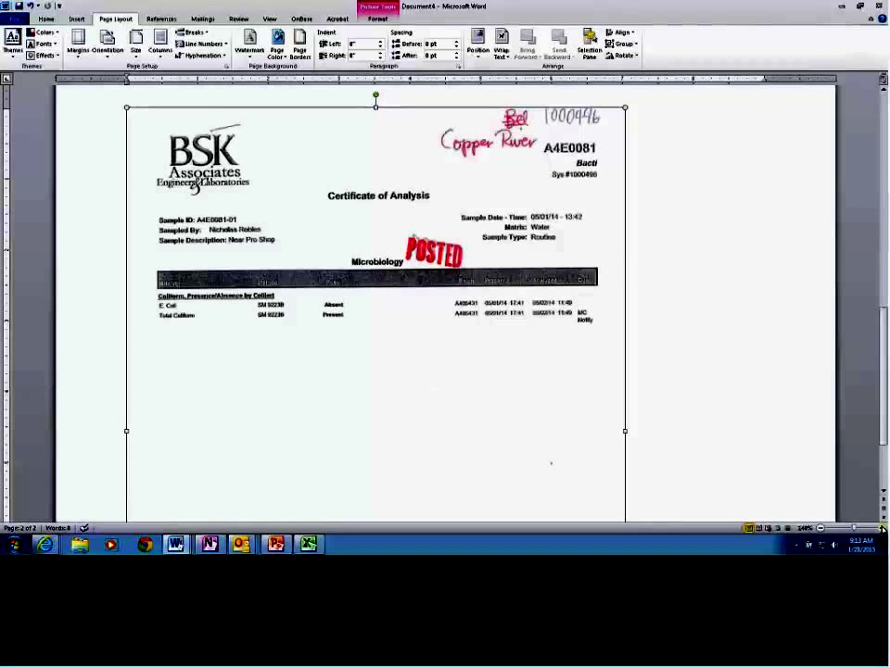
Step: Examine the BSK Certificate of Analysis against the sampling points and collection months listed in the sample siting plan
{"action": "left_click_drag", "start_coordinate": [851, 528], "coordinate": [855, 527]}
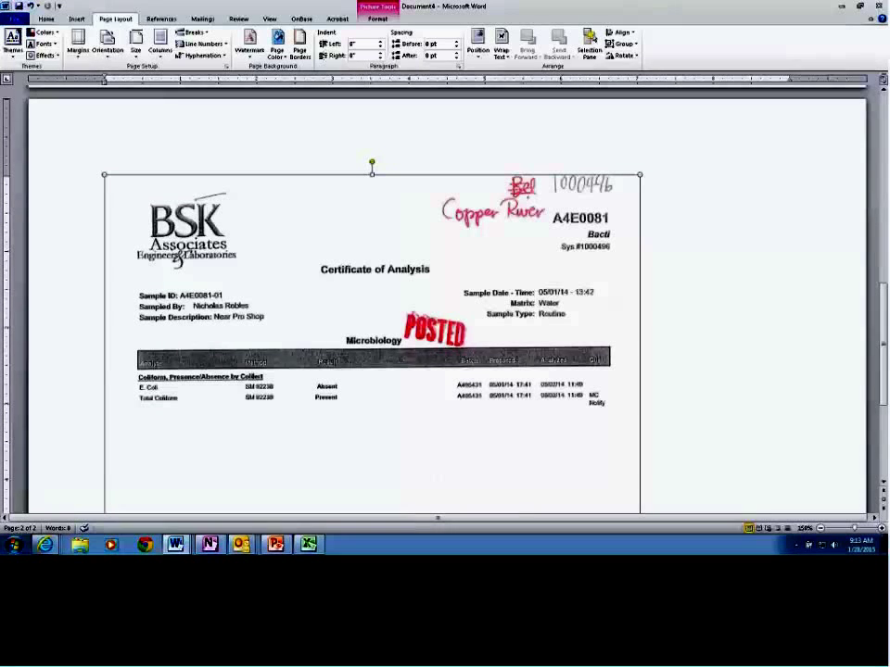
{"action": "left_click_drag", "start_coordinate": [885, 306], "coordinate": [883, 158]}
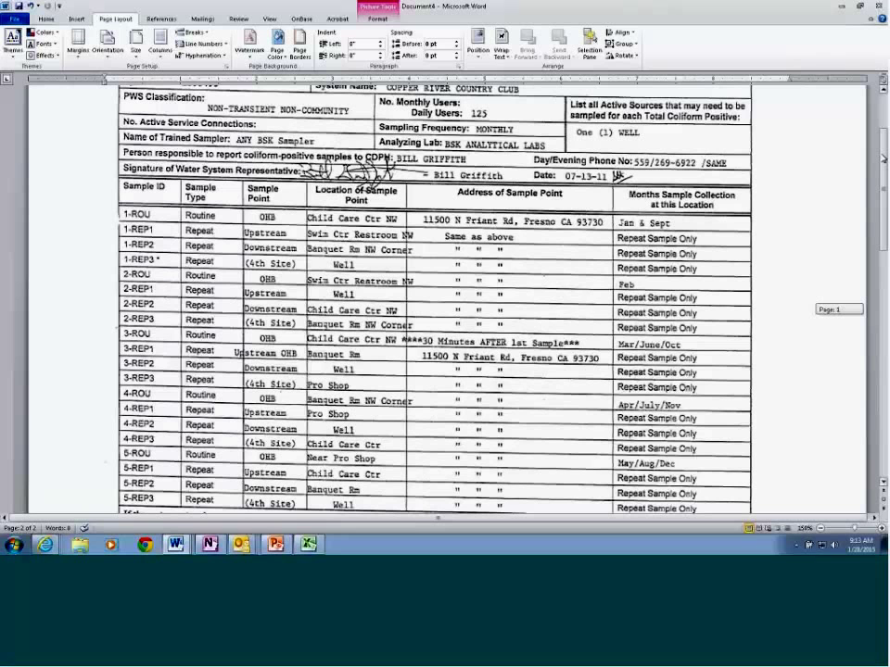
{"action": "left_click_drag", "start_coordinate": [883, 158], "coordinate": [881, 283]}
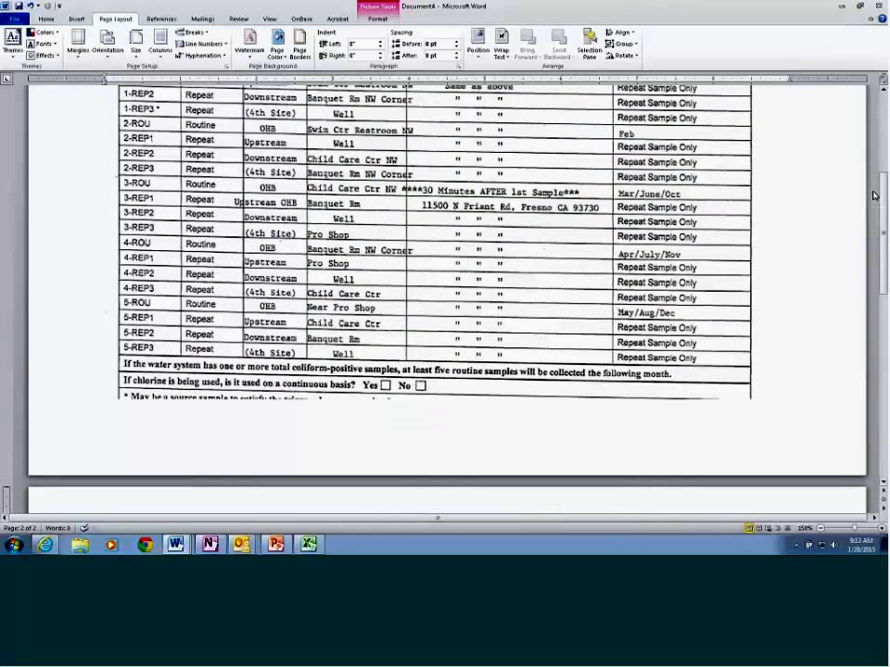
{"action": "left_click", "coordinate": [121, 302]}
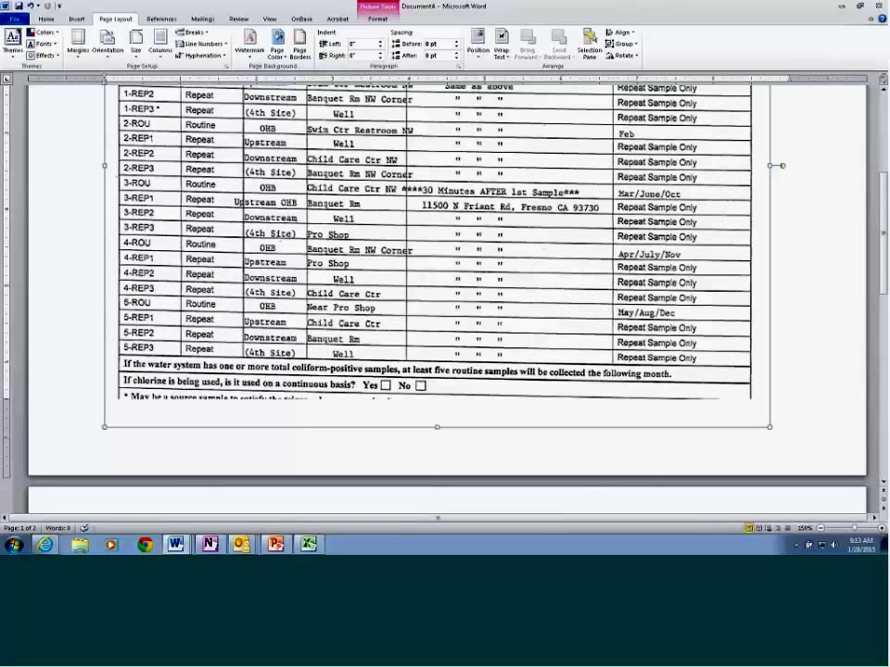
{"action": "left_click", "coordinate": [45, 19]}
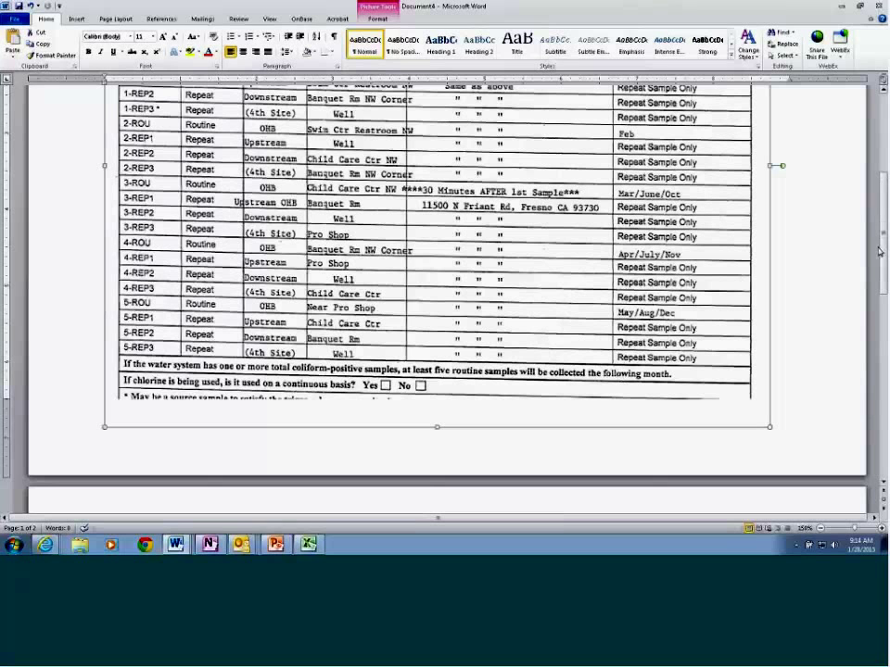
{"action": "mouse_move", "coordinate": [884, 250]}
{"action": "left_mouse_down"}
{"action": "mouse_move", "coordinate": [884, 263]}
{"action": "mouse_move", "coordinate": [884, 238]}
{"action": "left_mouse_up"}
{"action": "scroll", "coordinate": [884, 238], "scroll_direction": "down", "scroll_amount": 5}
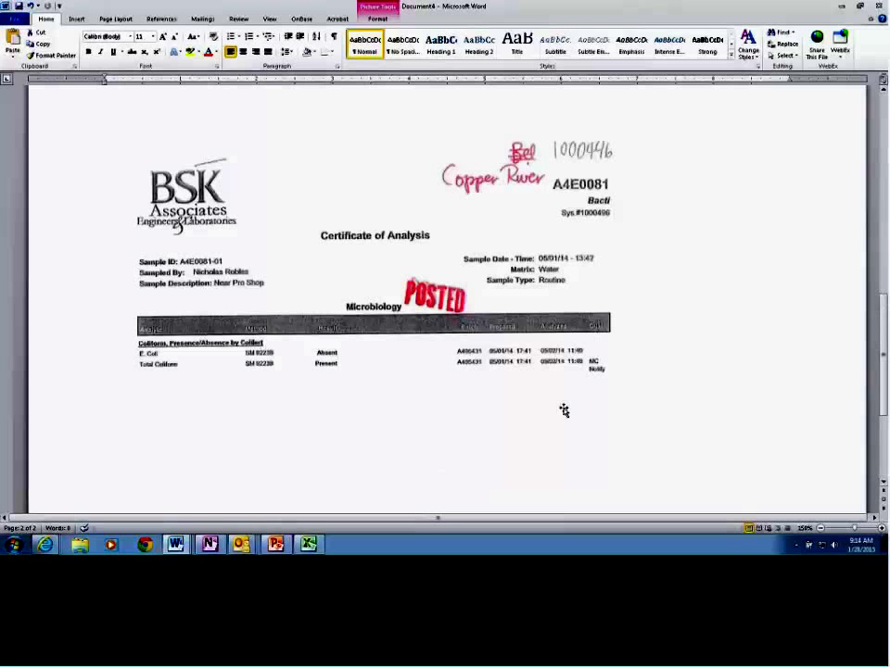
Step: Switch to SDWIS/STATE in Internet Explorer and find the Fresno BSK Analytical Laboratories entry in the laboratory list
{"action": "left_click", "coordinate": [46, 545]}
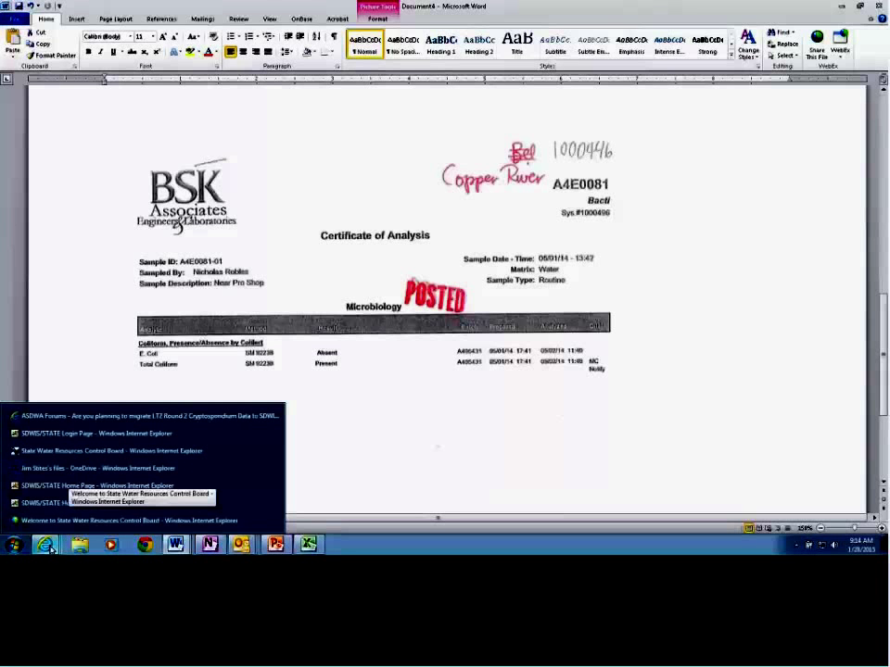
{"action": "left_click", "coordinate": [56, 489]}
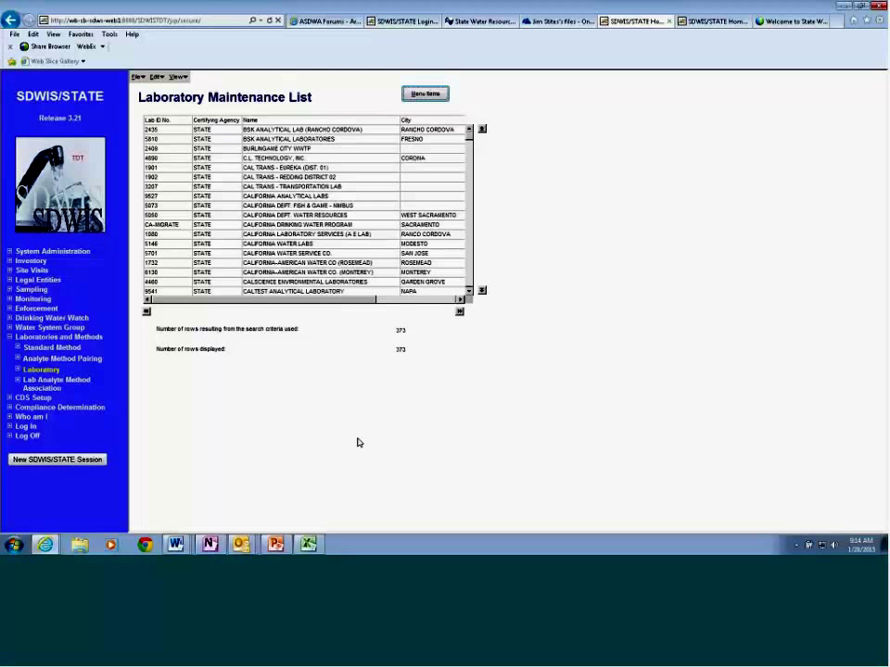
{"action": "left_click", "coordinate": [255, 130]}
{"action": "left_click", "coordinate": [255, 139], "text": "shift"}
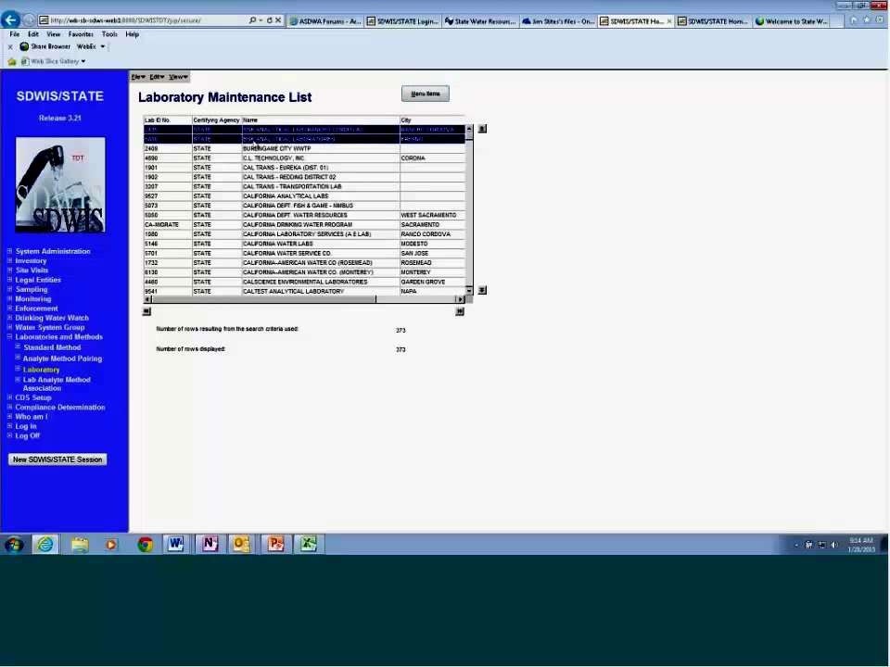
{"action": "left_click", "coordinate": [255, 140]}
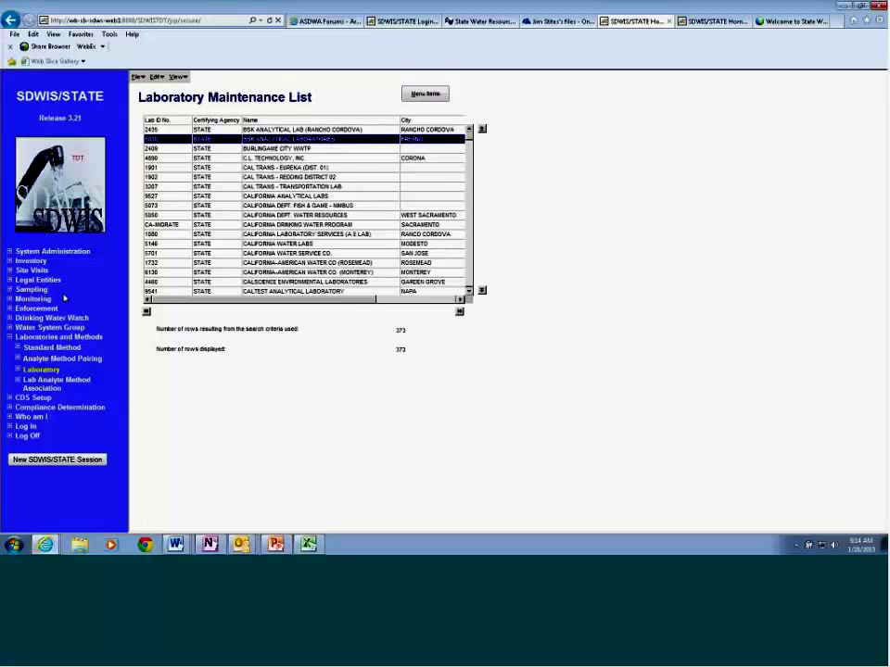
Step: Open the TCR monitoring period associations by water system for water system CA1000496
{"action": "left_click", "coordinate": [11, 300]}
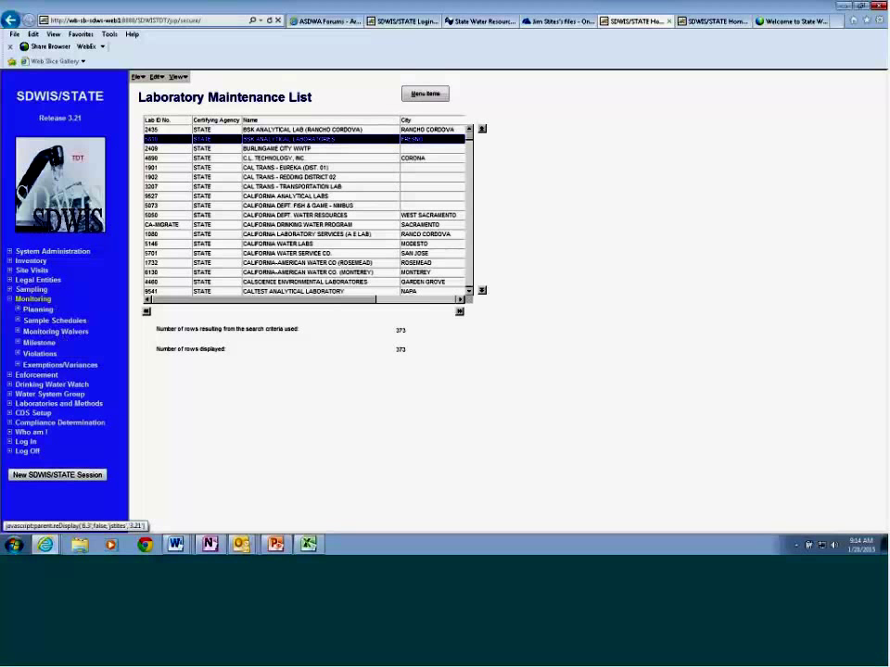
{"action": "left_click", "coordinate": [17, 310]}
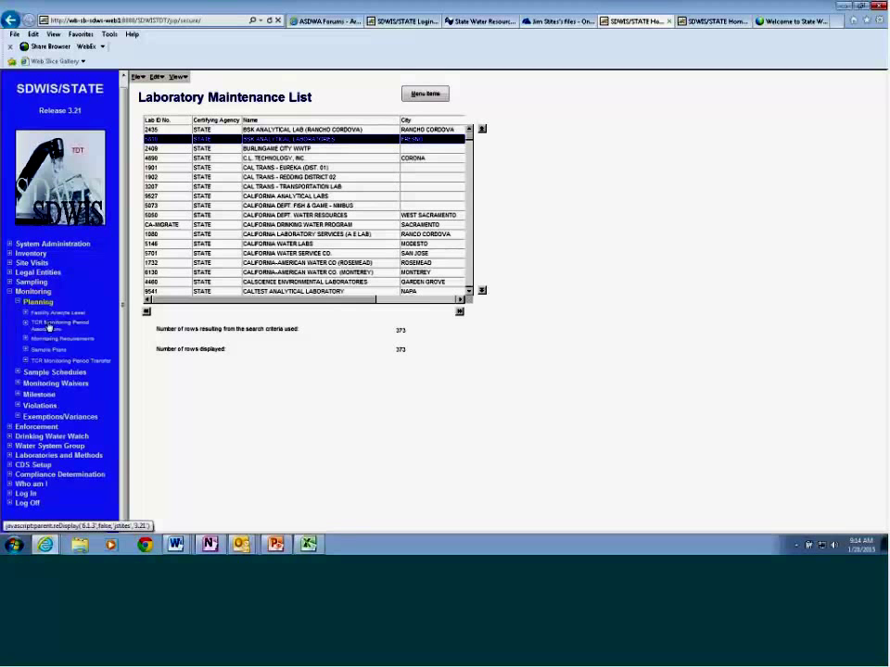
{"action": "left_click", "coordinate": [49, 328]}
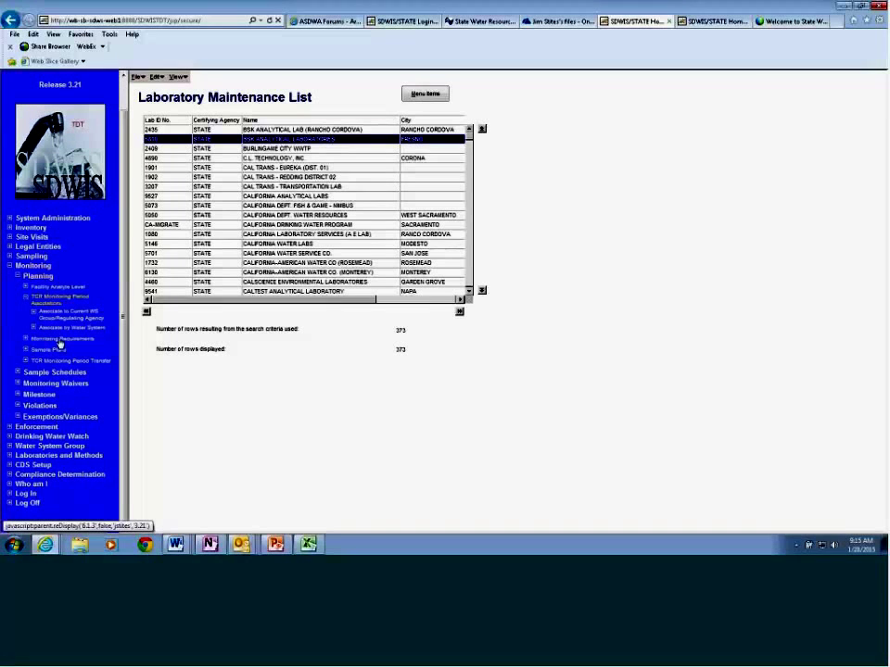
{"action": "left_click", "coordinate": [58, 330]}
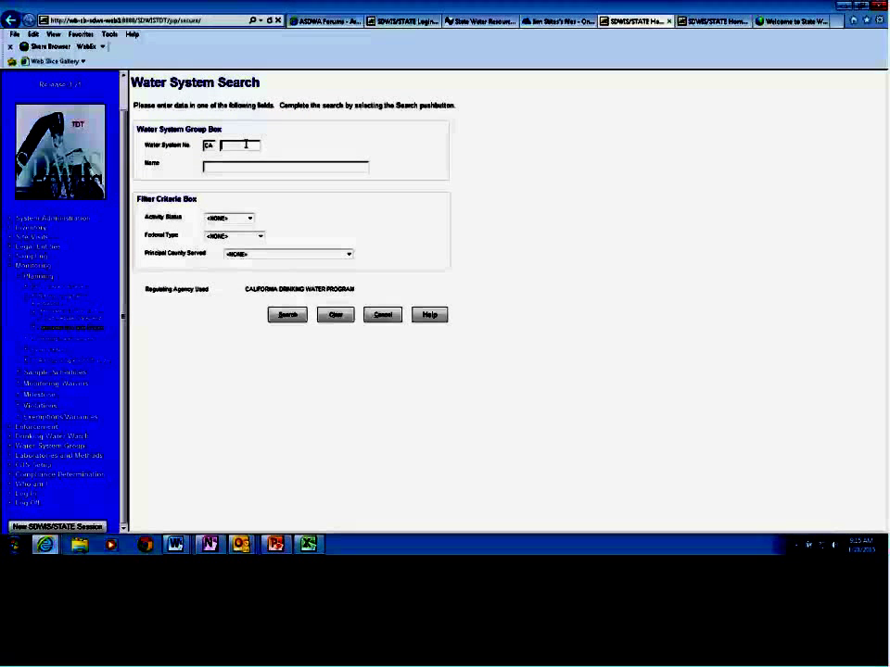
{"action": "type", "text": "100"}
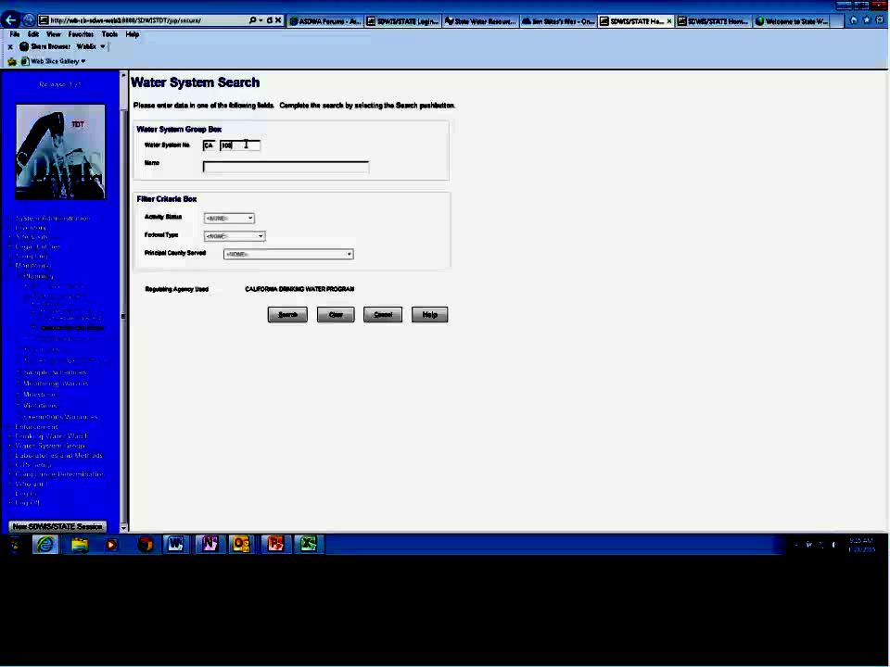
{"action": "type", "text": "0456"}
{"action": "key", "text": "Return"}
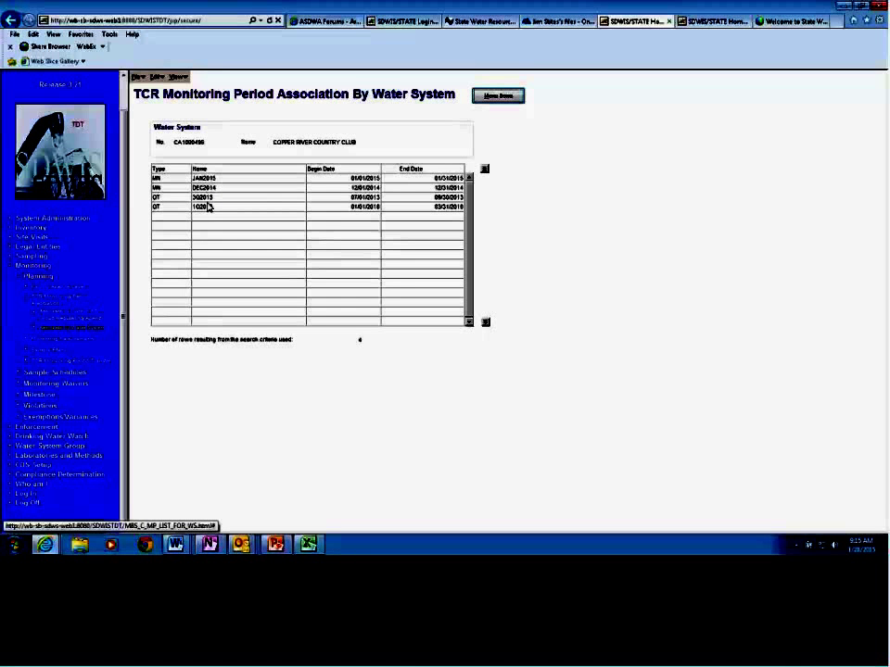
Step: Start a new monitoring period association and search for periods of type MN - Monthly
{"action": "left_click", "coordinate": [157, 77]}
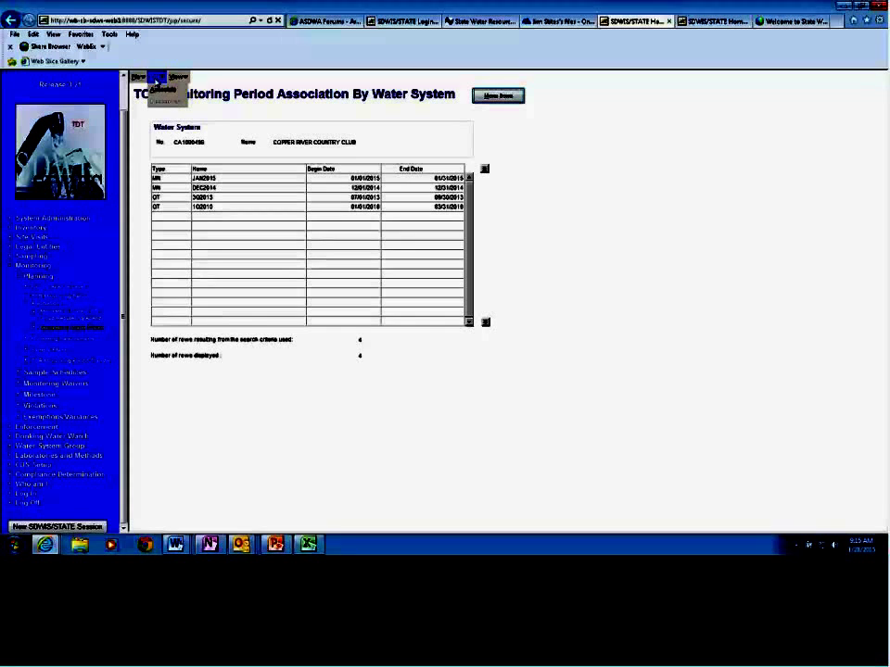
{"action": "left_click", "coordinate": [159, 97]}
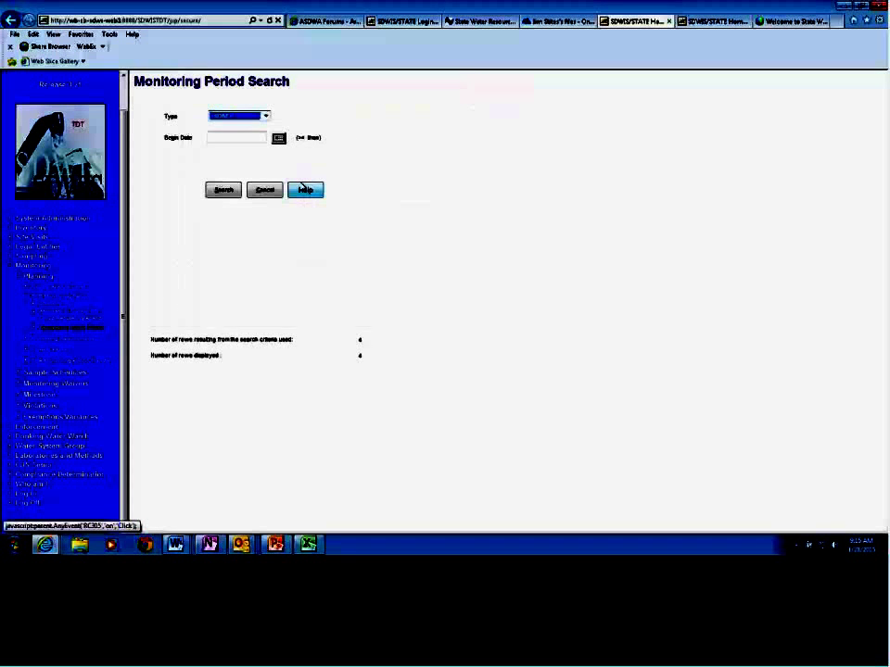
{"action": "left_click", "coordinate": [265, 117]}
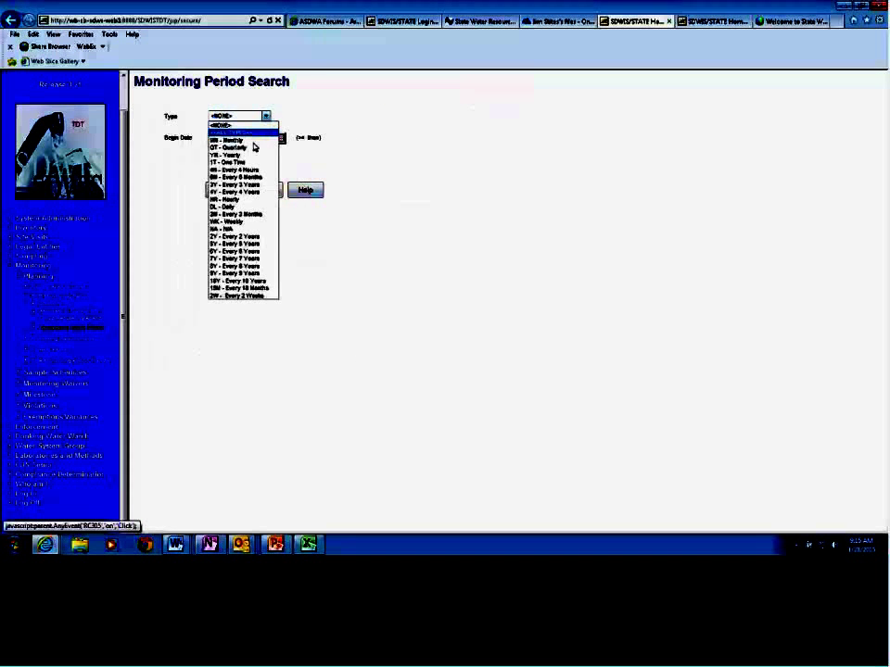
{"action": "left_click", "coordinate": [252, 140]}
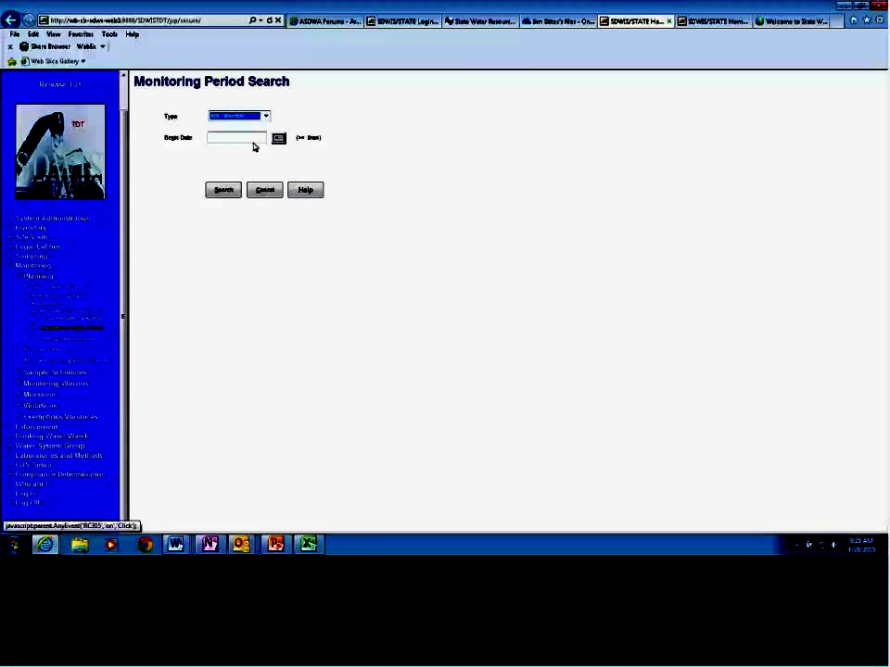
{"action": "left_click", "coordinate": [223, 190]}
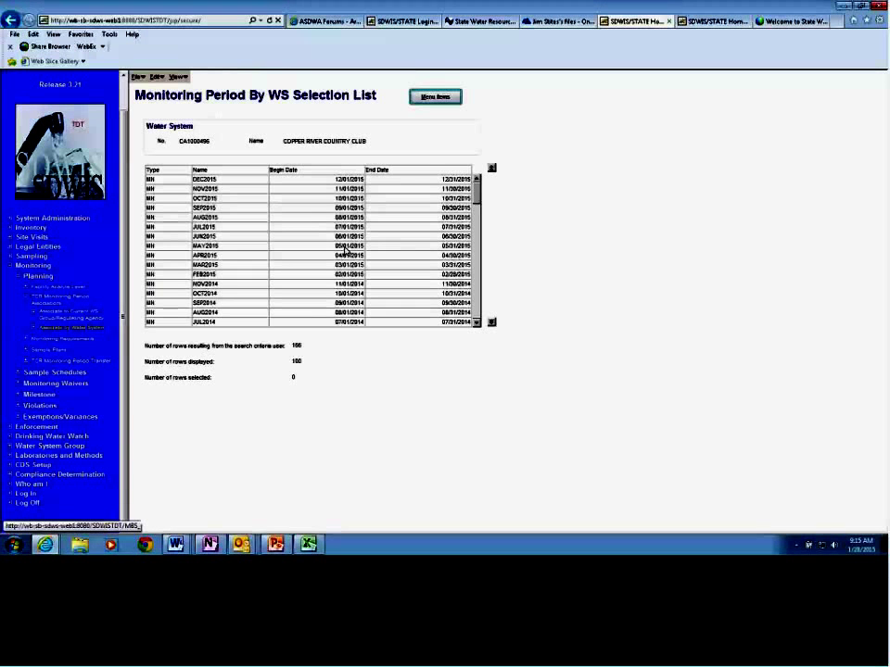
Step: Associate the MAY2014 monitoring period with the Copper River Country Club water system and close the association list
{"action": "scroll", "coordinate": [475, 322], "scroll_direction": "down", "scroll_amount": 2}
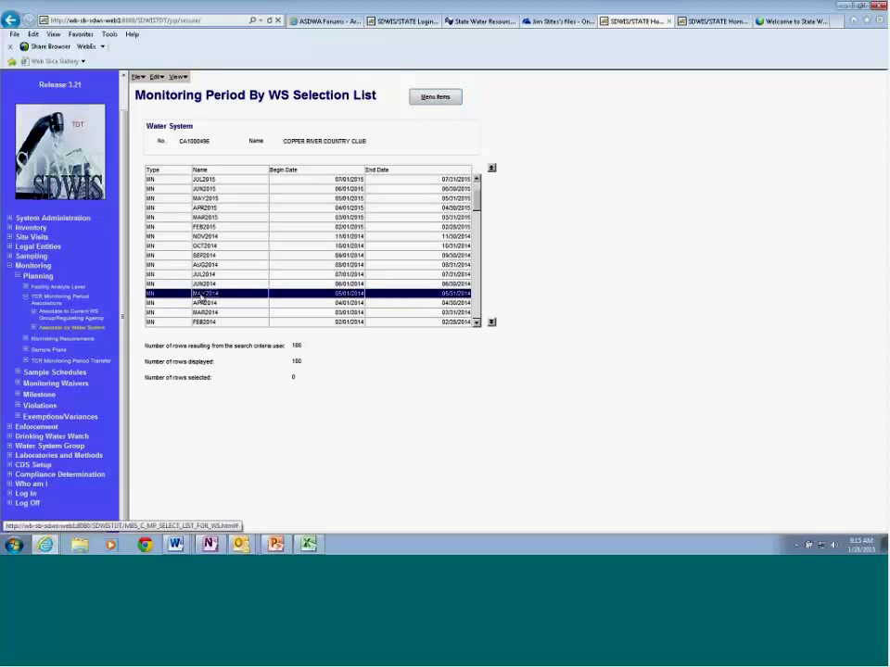
{"action": "left_click", "coordinate": [156, 76]}
{"action": "left_click", "coordinate": [159, 87]}
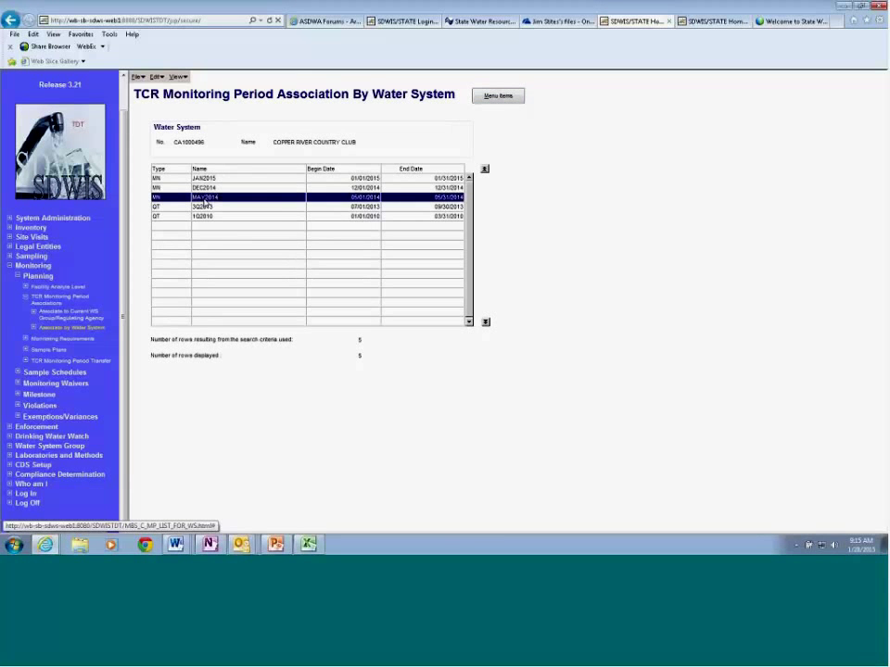
{"action": "left_click", "coordinate": [136, 92]}
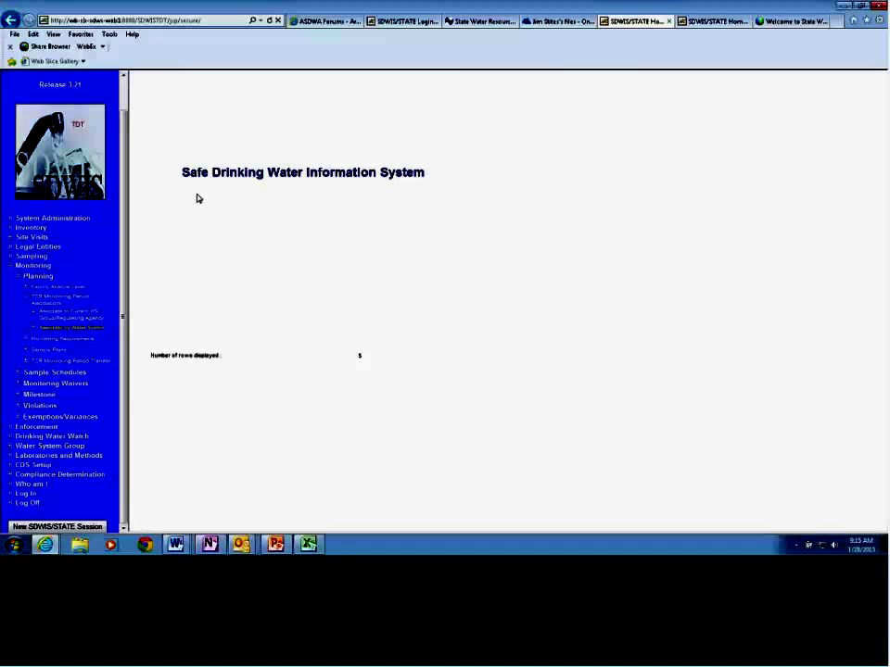
Step: Open the form for adding a new coliform sample
{"action": "left_click", "coordinate": [12, 257]}
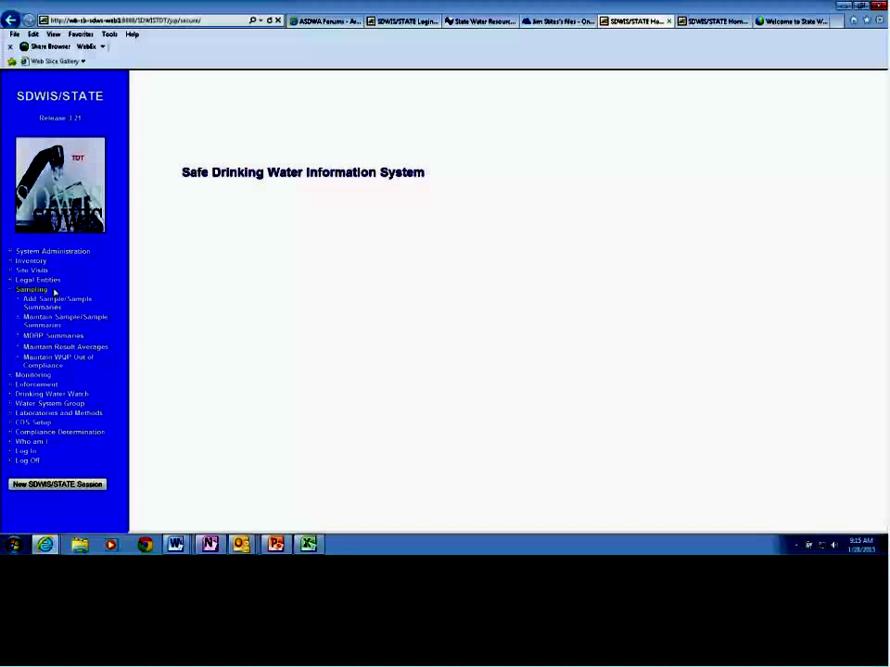
{"action": "left_click", "coordinate": [44, 307]}
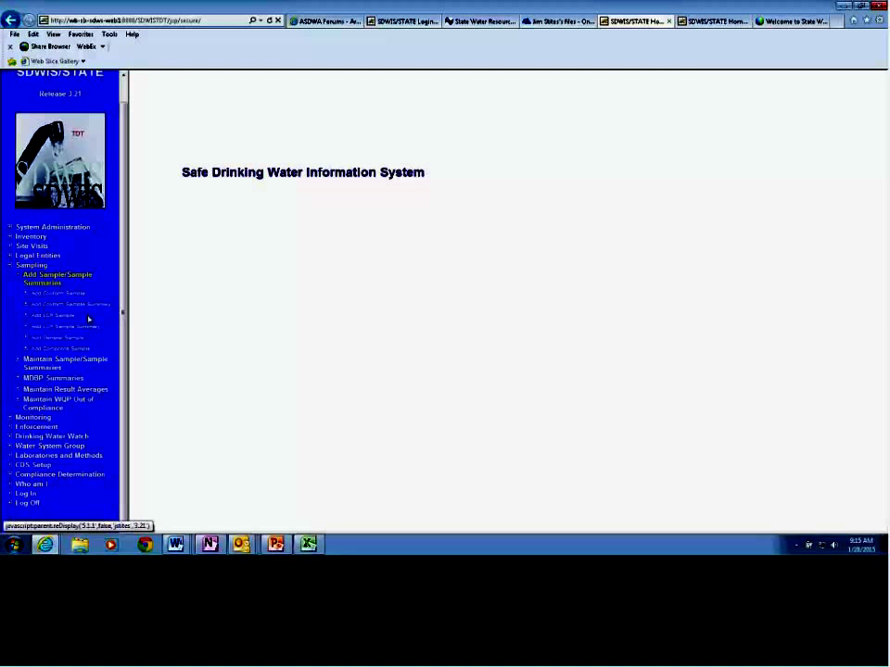
{"action": "left_click", "coordinate": [75, 294]}
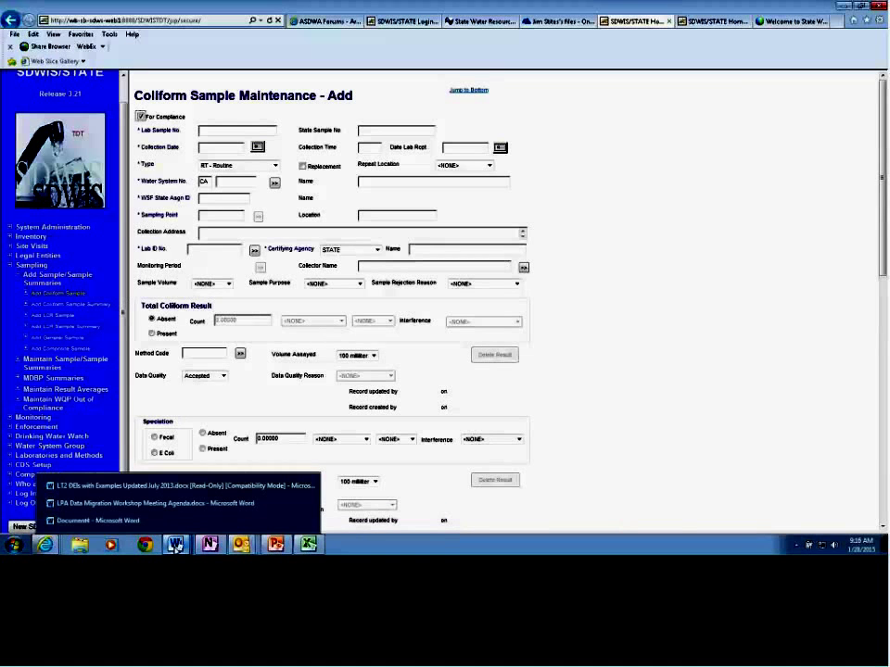
Step: Look up the sample ID and sample date on the certificate in the Word document and return to the SDWIS/STATE coliform form
{"action": "left_click", "coordinate": [175, 547]}
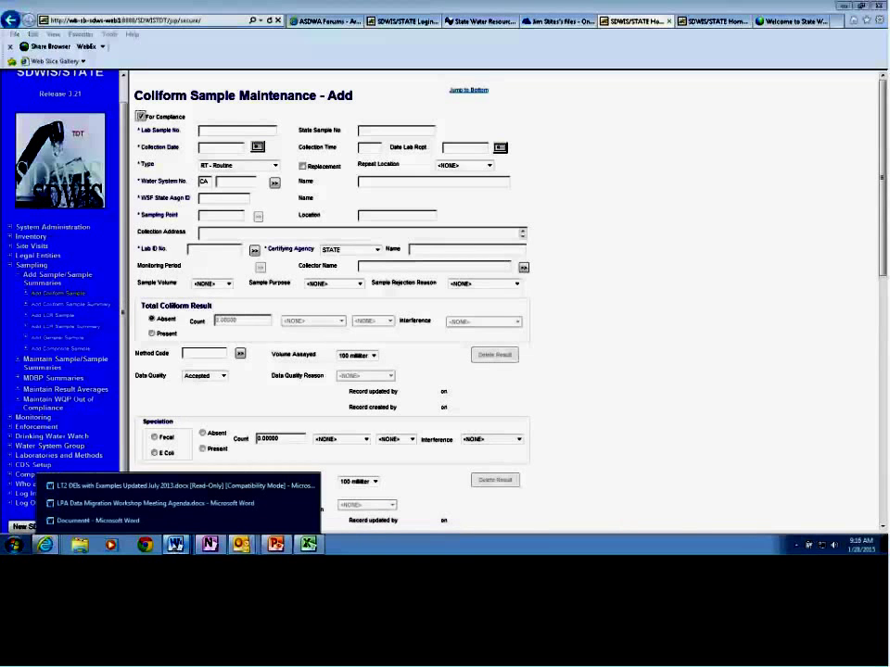
{"action": "left_click", "coordinate": [135, 523]}
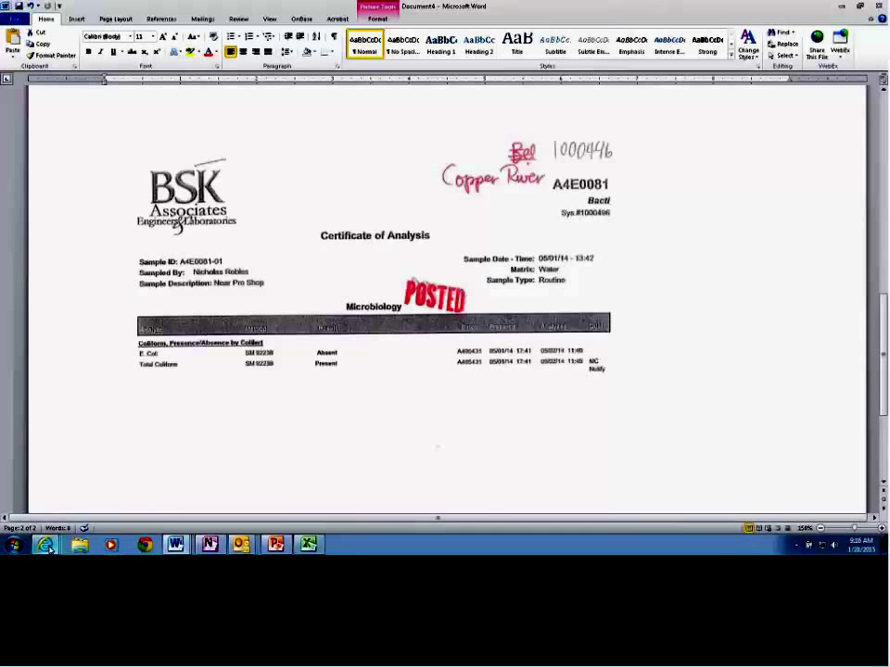
{"action": "mouse_move", "coordinate": [48, 549]}
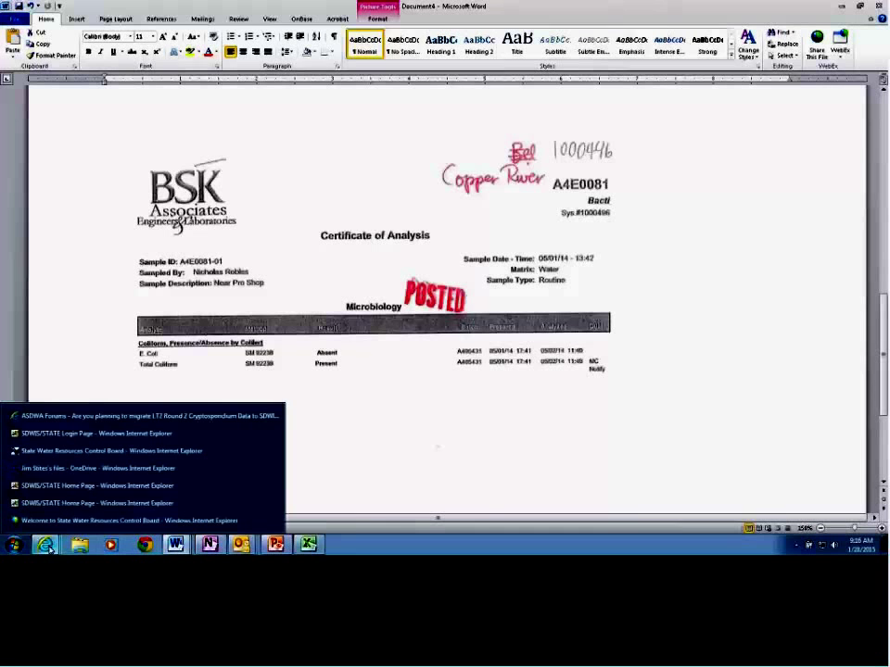
{"action": "left_click", "coordinate": [57, 485]}
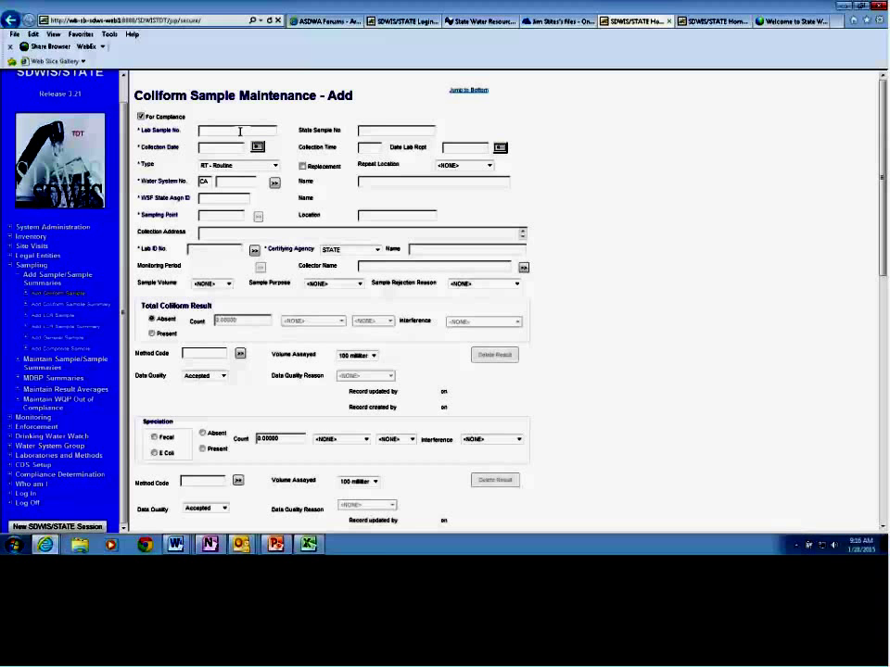
Step: Enter A4E0081-01 as the lab sample number
{"action": "type", "text": "A4E"}
{"action": "type", "text": "3"}
{"action": "type", "text": "081-"}
{"action": "type", "text": "01"}
Step: Set the sample's collection date to 05/01/2014 using the calendar
{"action": "left_click", "coordinate": [227, 148]}
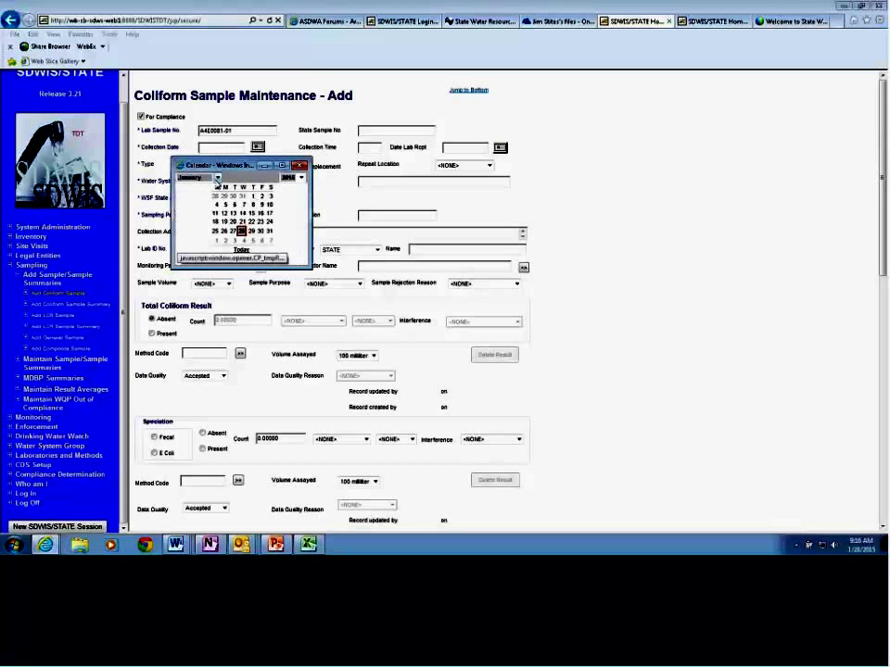
{"action": "left_click", "coordinate": [217, 178]}
{"action": "left_click", "coordinate": [190, 215]}
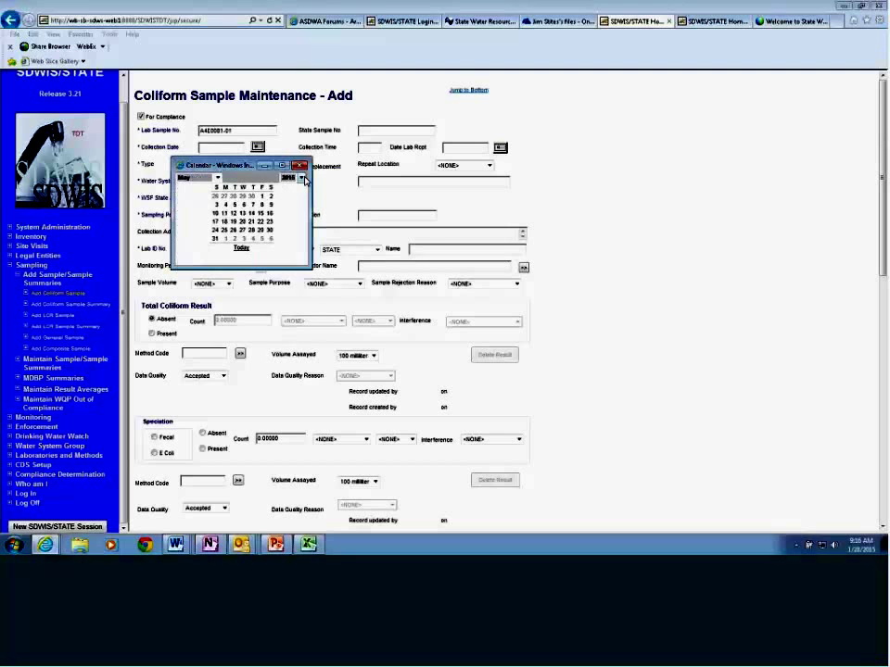
{"action": "left_click", "coordinate": [301, 178]}
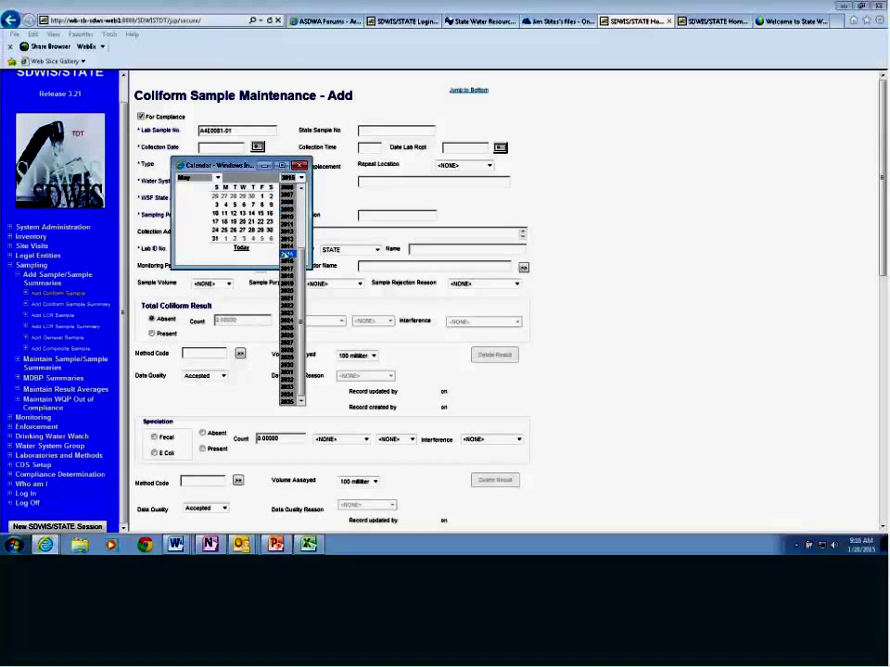
{"action": "left_click", "coordinate": [287, 254]}
{"action": "left_click", "coordinate": [252, 198]}
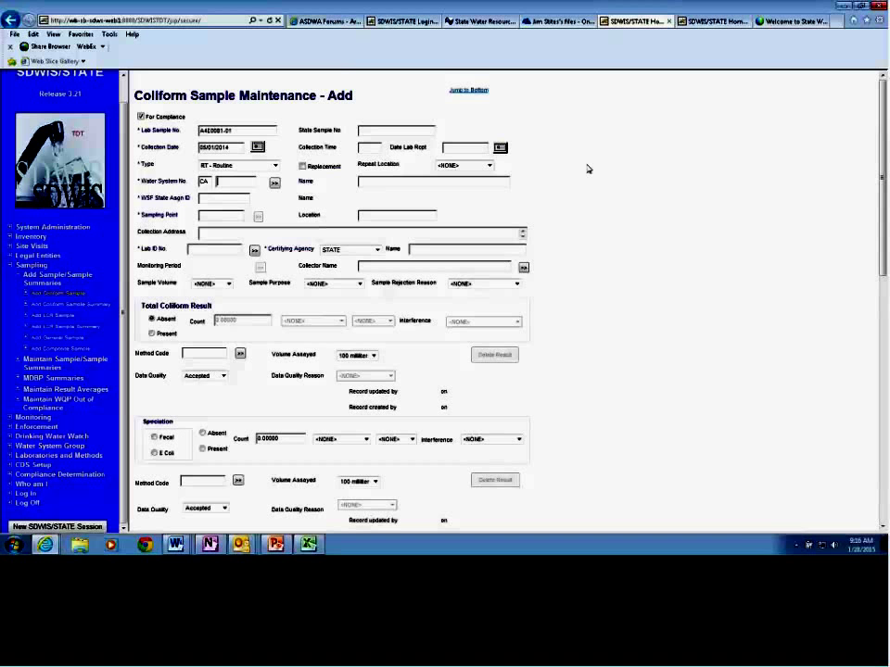
Step: Enter water system number 1000496 on the coliform sample and look up the sampling points available for it
{"action": "type", "text": "1000496"}
{"action": "key", "text": "Tab"}
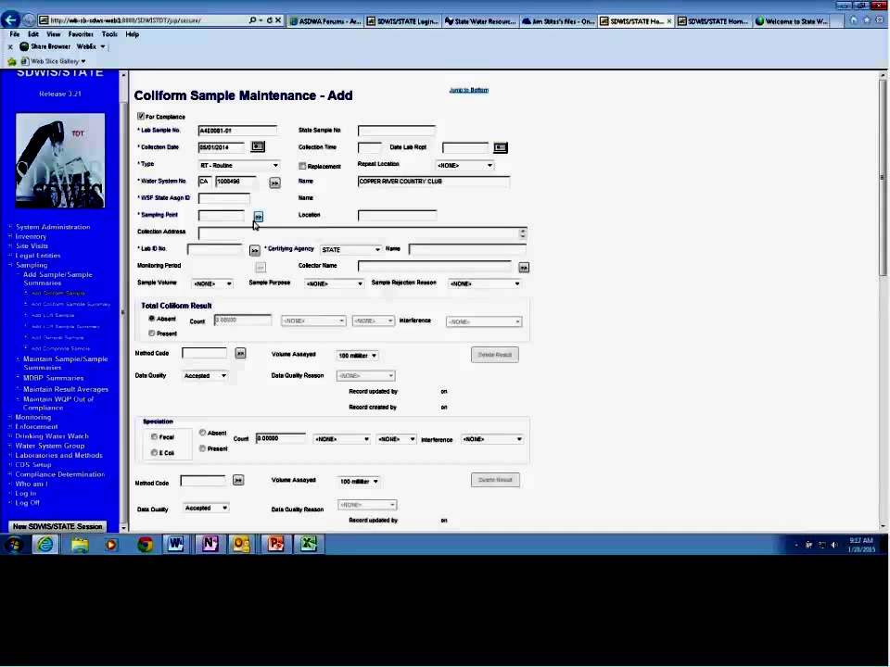
{"action": "left_click", "coordinate": [258, 218]}
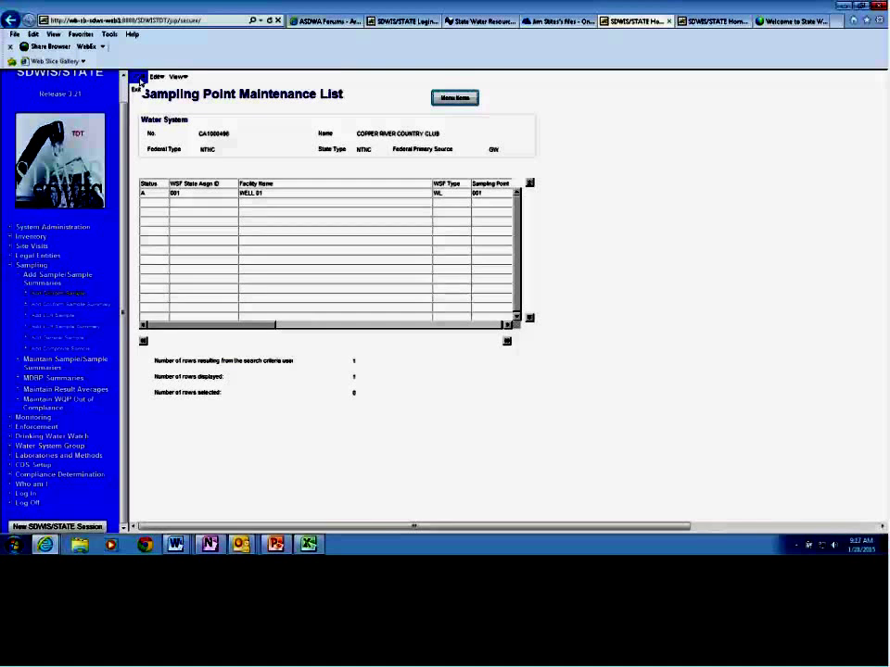
{"action": "double_click", "coordinate": [155, 192]}
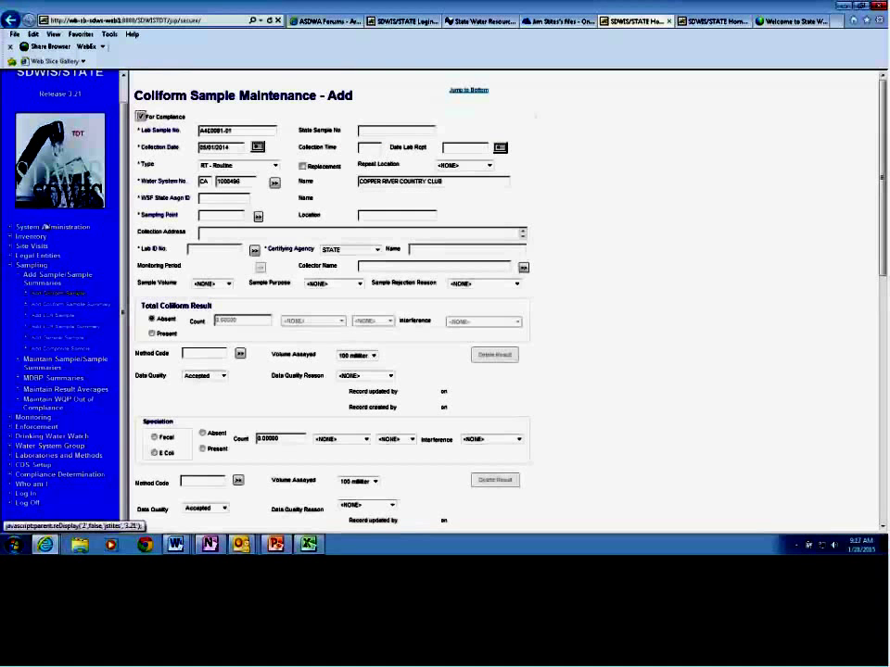
Step: Search the inventory for water system 1000496 and open its DISTRIBUTION SYSTEM facility for modification
{"action": "left_click", "coordinate": [45, 228]}
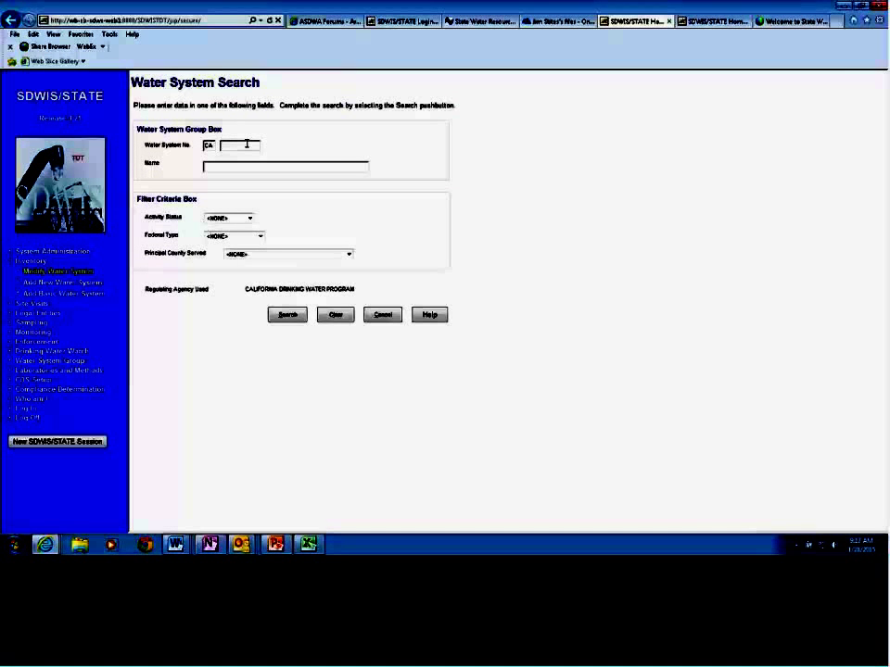
{"action": "type", "text": "1000490"}
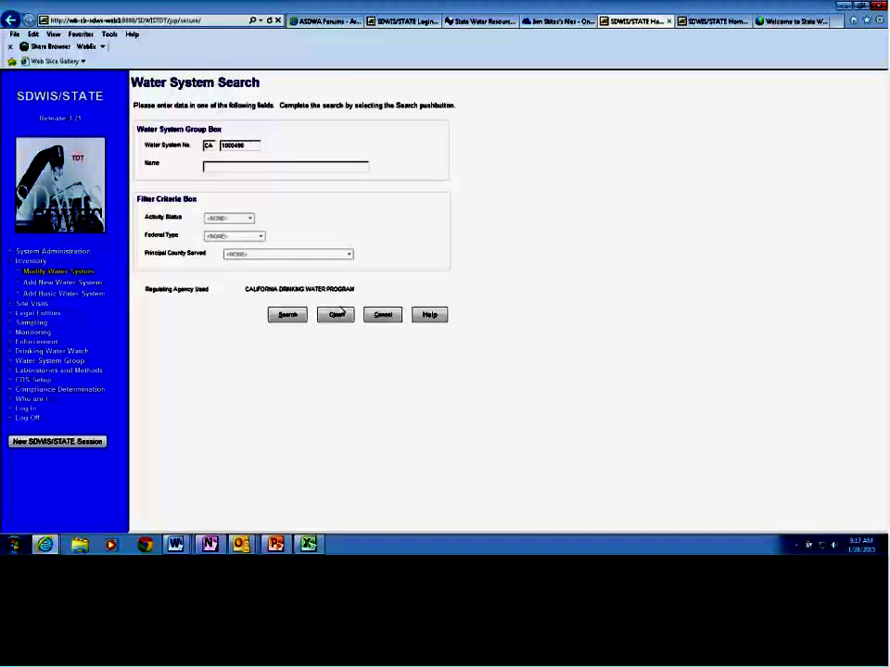
{"action": "left_click", "coordinate": [287, 315]}
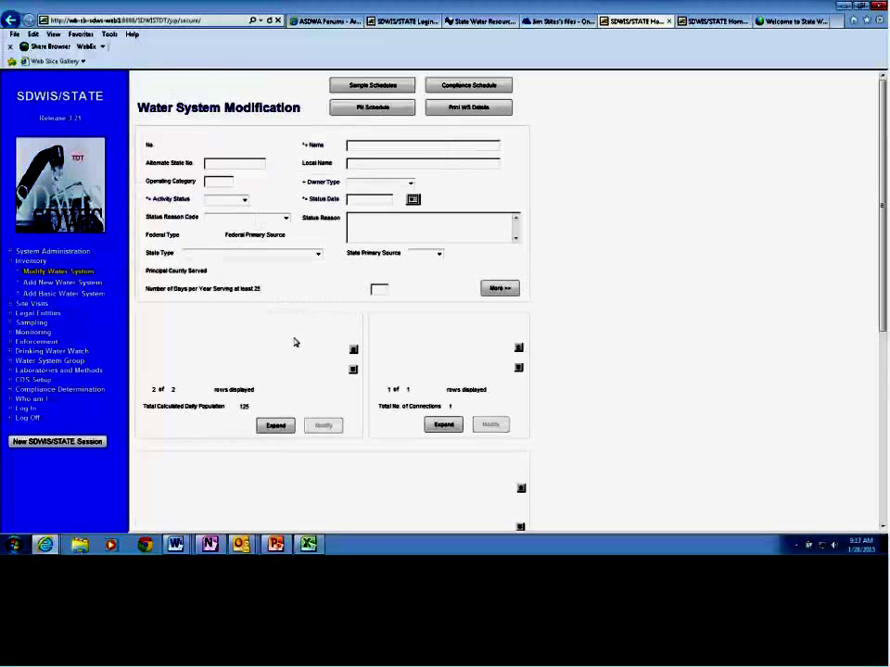
{"action": "left_click_drag", "start_coordinate": [876, 155], "coordinate": [876, 346]}
{"action": "left_click", "coordinate": [271, 322]}
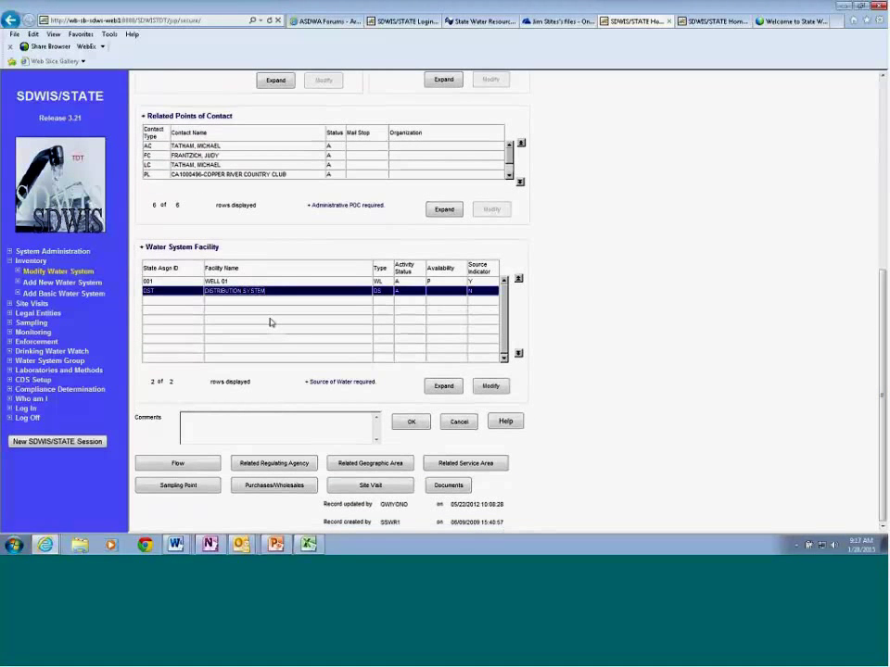
{"action": "left_click", "coordinate": [491, 386]}
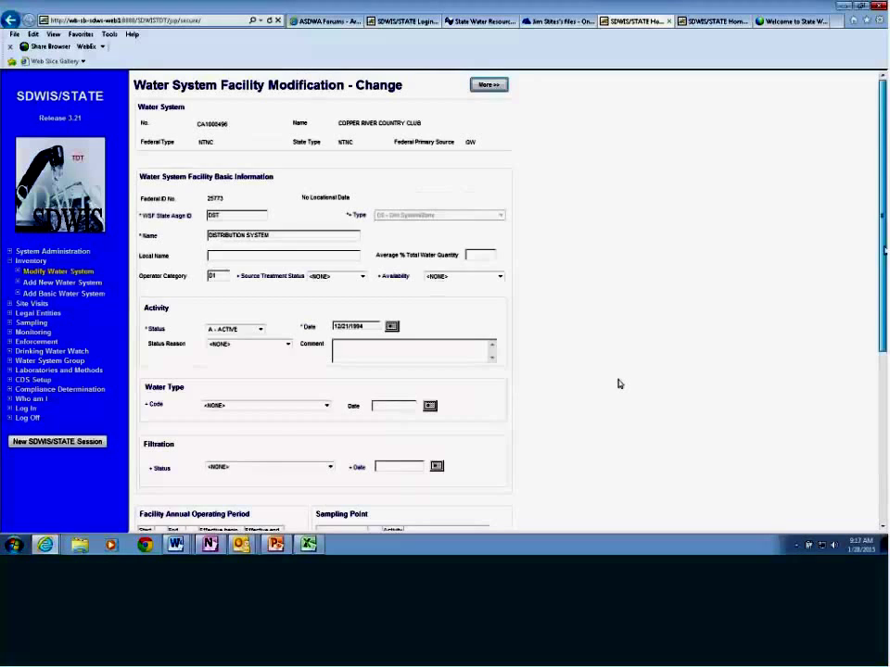
Step: Open the form for adding a new sampling point to the distribution system facility
{"action": "scroll", "coordinate": [619, 384], "scroll_direction": "down", "scroll_amount": 5}
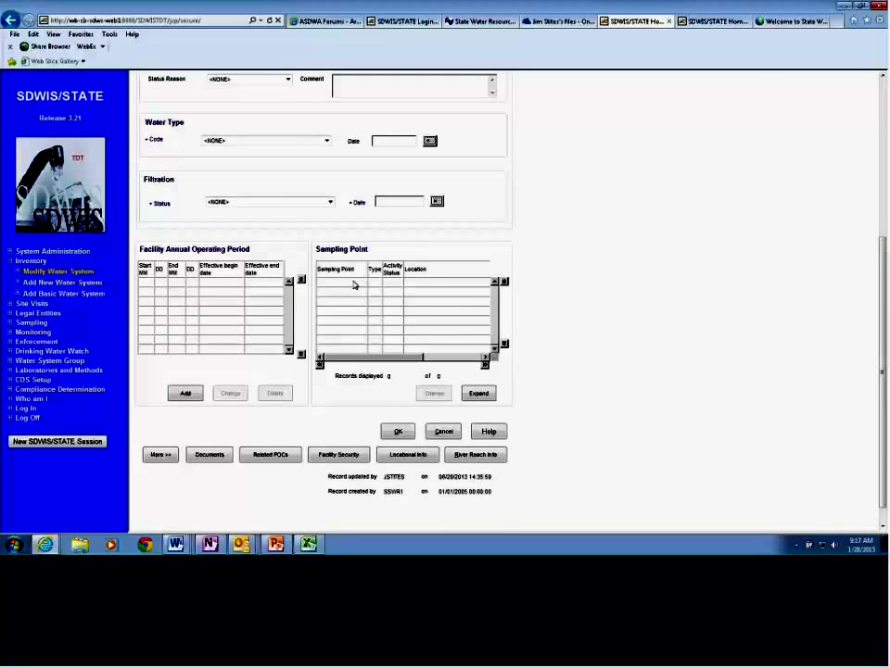
{"action": "left_click", "coordinate": [354, 284]}
{"action": "left_click", "coordinate": [156, 76]}
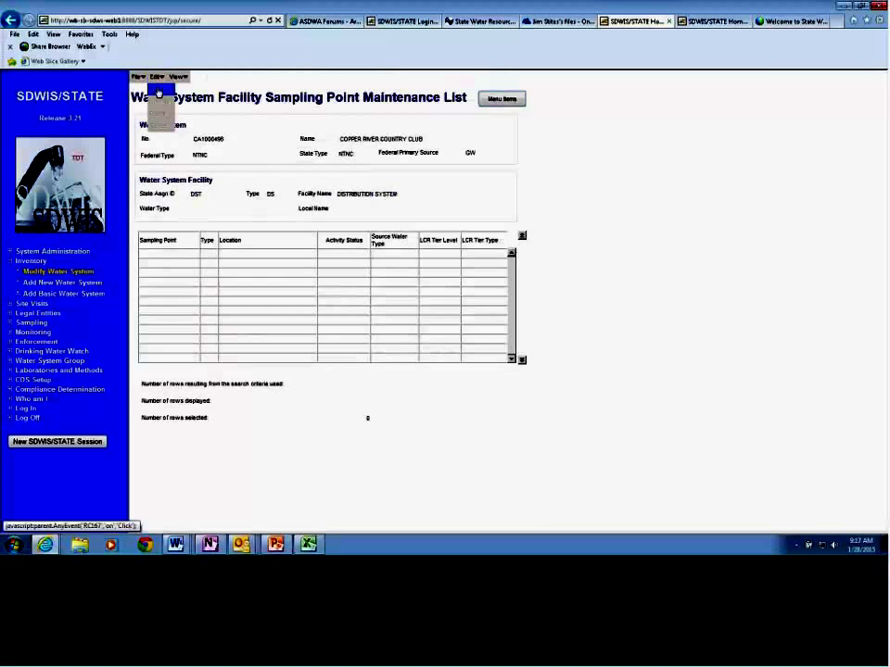
{"action": "left_click", "coordinate": [159, 93]}
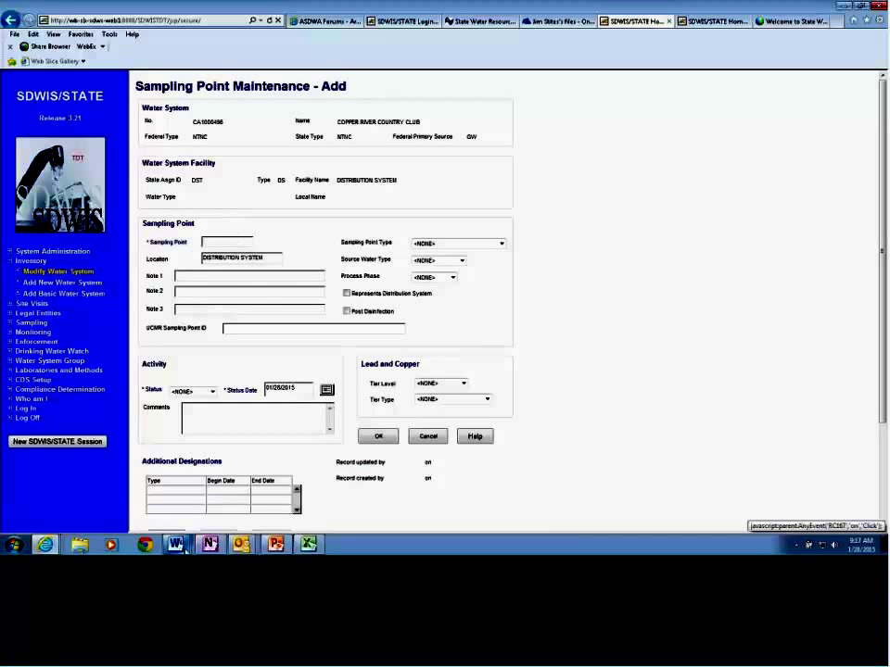
Step: Look up the routine sampling site for May in the Word document's sample site table and return to the SDWIS/STATE sampling point form
{"action": "mouse_move", "coordinate": [179, 546]}
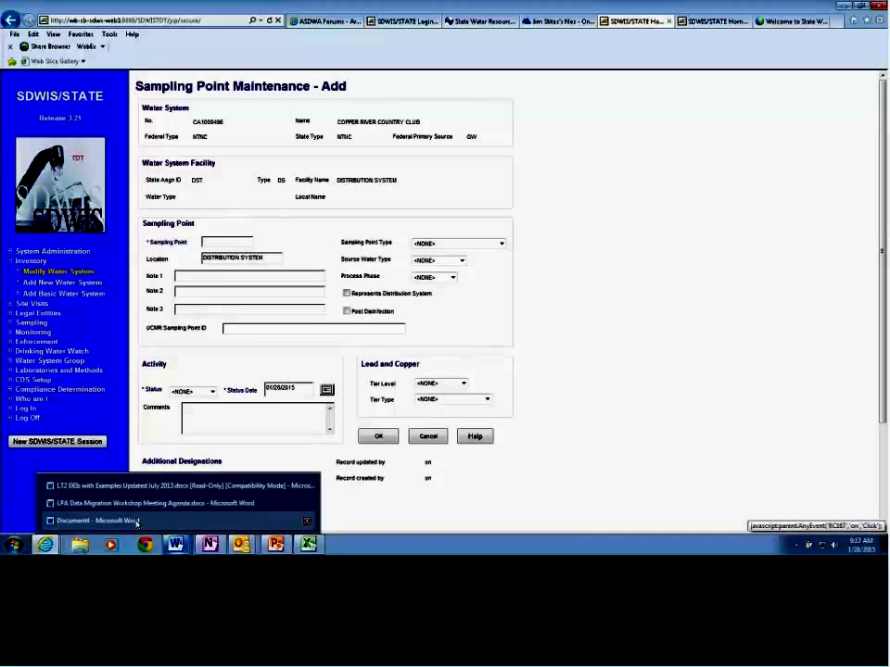
{"action": "left_click", "coordinate": [138, 521]}
{"action": "left_click_drag", "start_coordinate": [883, 324], "coordinate": [882, 204]}
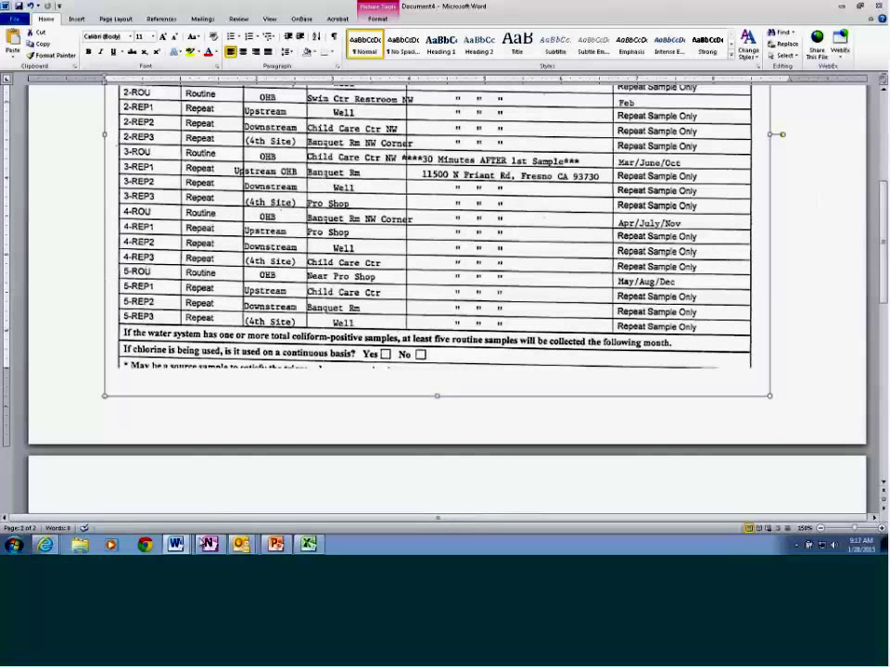
{"action": "mouse_move", "coordinate": [53, 549]}
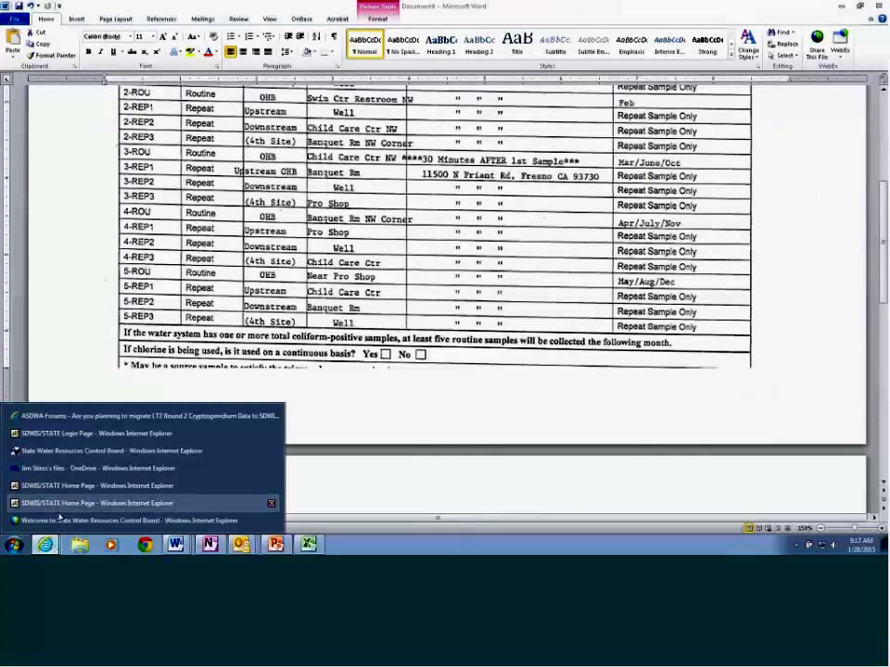
{"action": "left_click", "coordinate": [151, 487]}
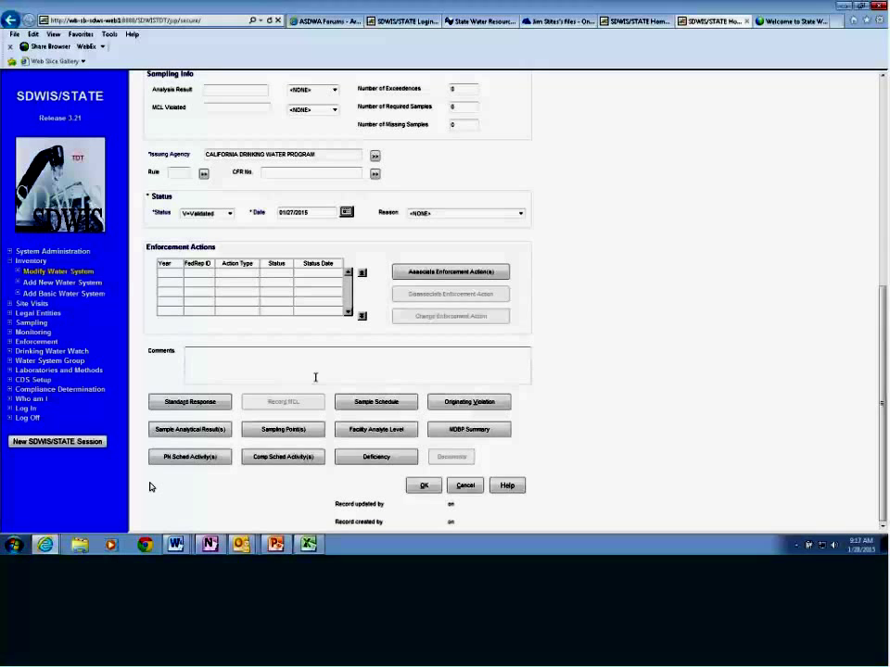
{"action": "mouse_move", "coordinate": [44, 545]}
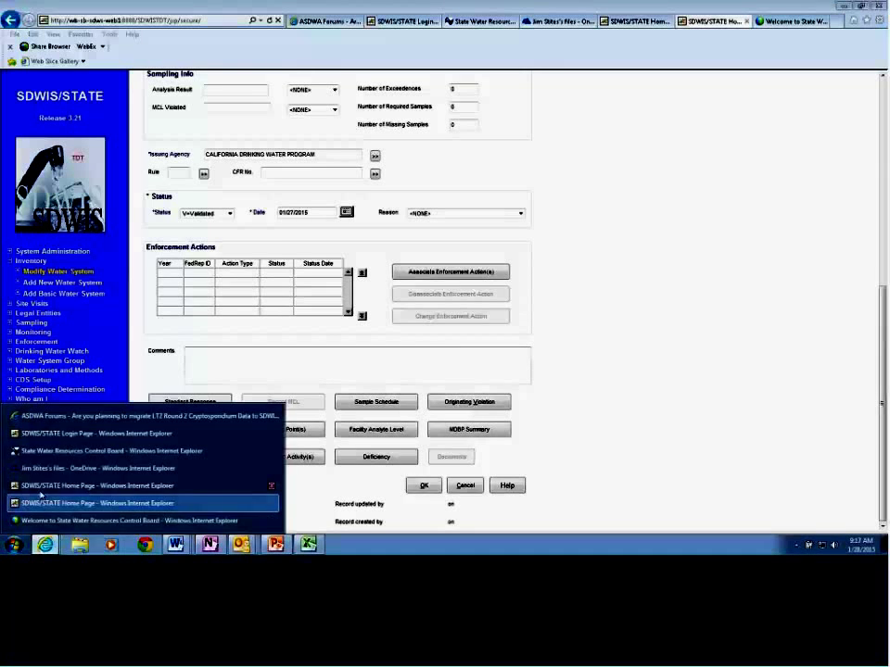
{"action": "left_click", "coordinate": [41, 497]}
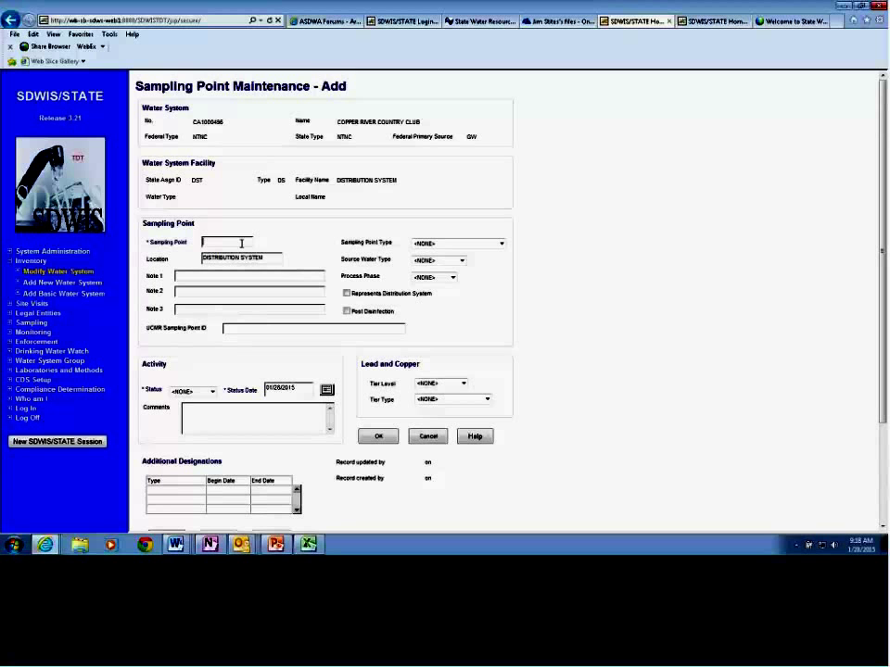
Step: Enter 5-ROU as the sampling point, with sampling point type Distribution System and status Active
{"action": "type", "text": "S-ROU"}
{"action": "left_click", "coordinate": [501, 243]}
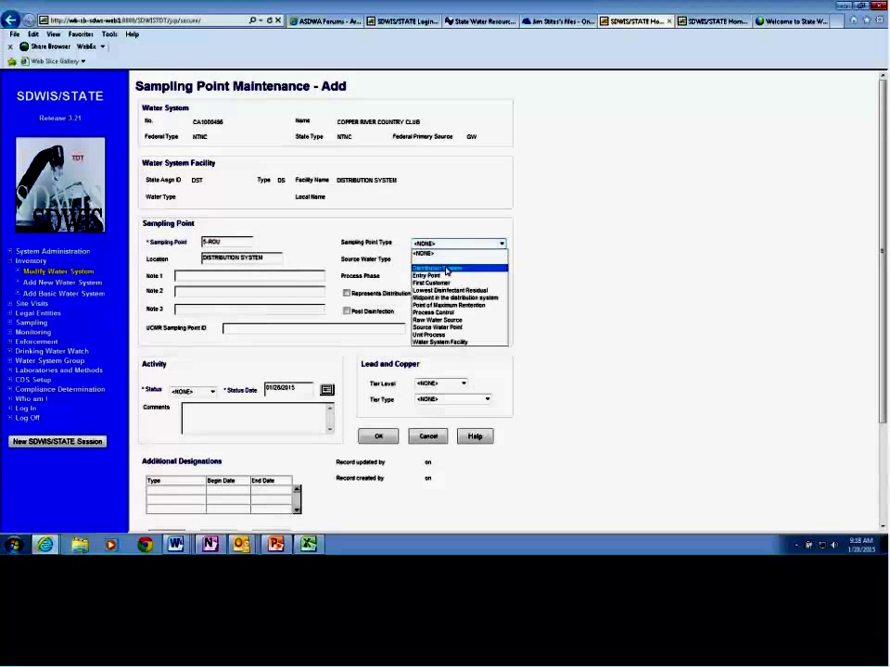
{"action": "left_click", "coordinate": [448, 266]}
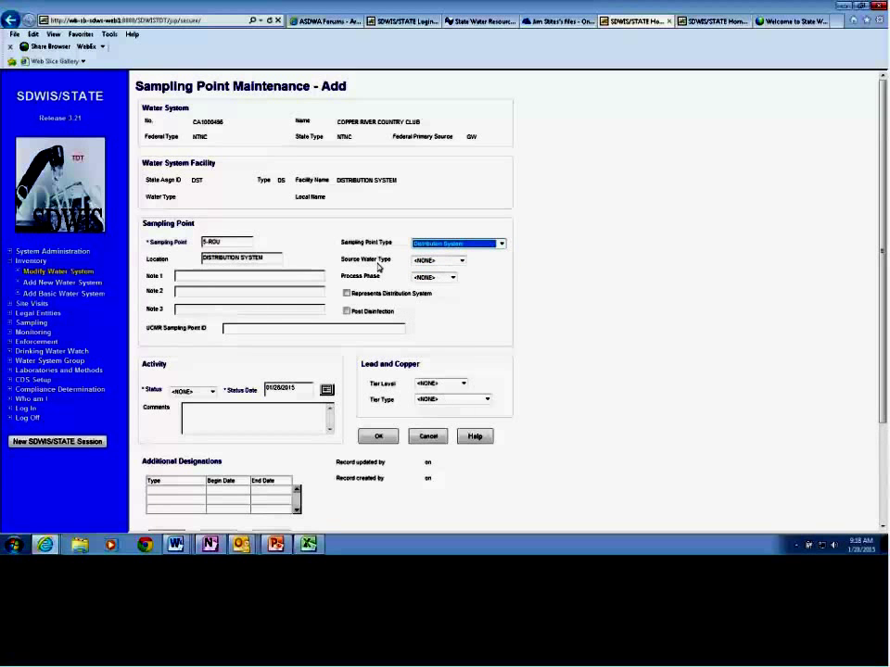
{"action": "left_click", "coordinate": [190, 276]}
{"action": "left_click", "coordinate": [211, 392]}
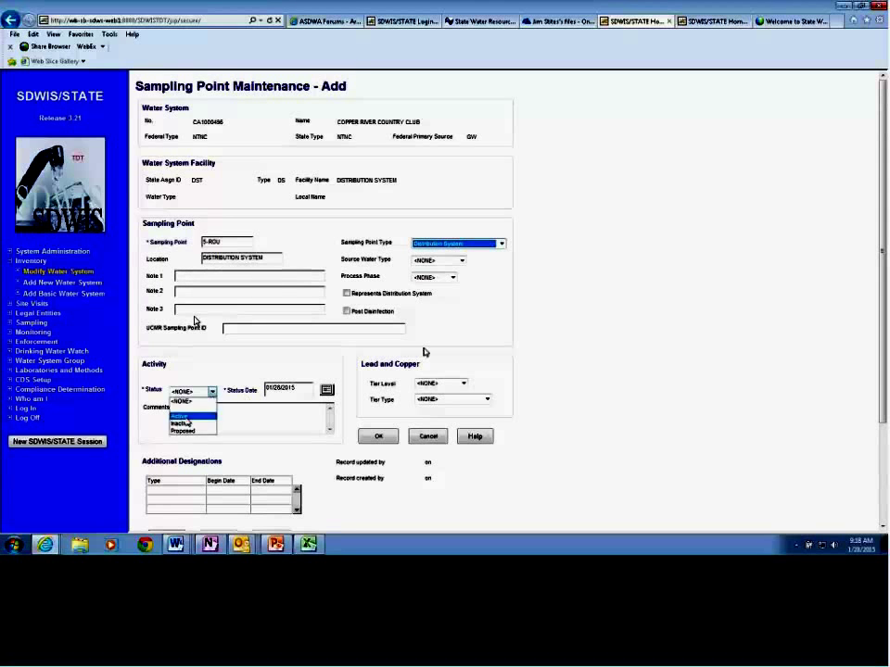
{"action": "left_click", "coordinate": [186, 410]}
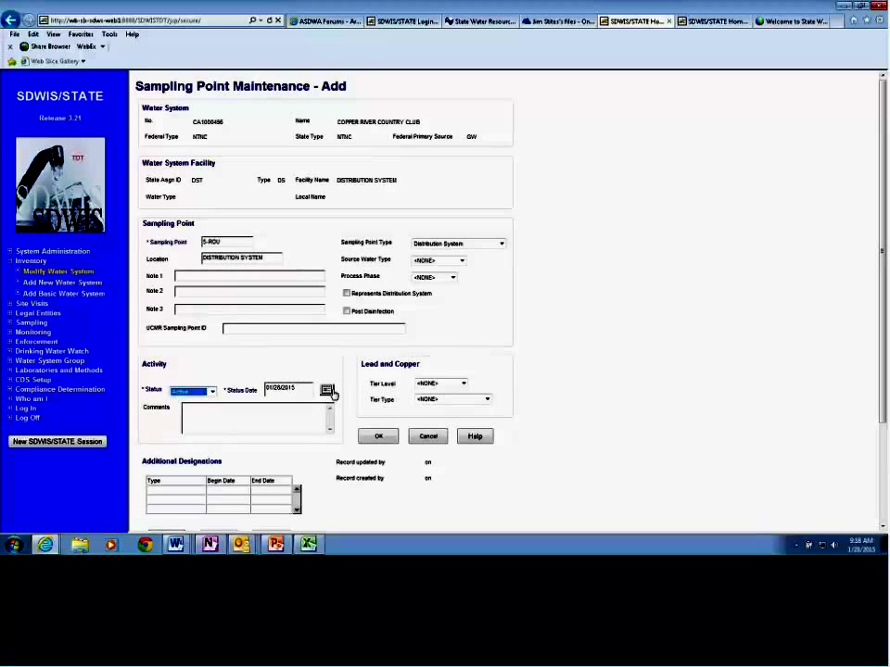
Step: Set the sampling point's status date to 01/01/2014 using the calendar and save the sampling point
{"action": "left_click", "coordinate": [328, 391]}
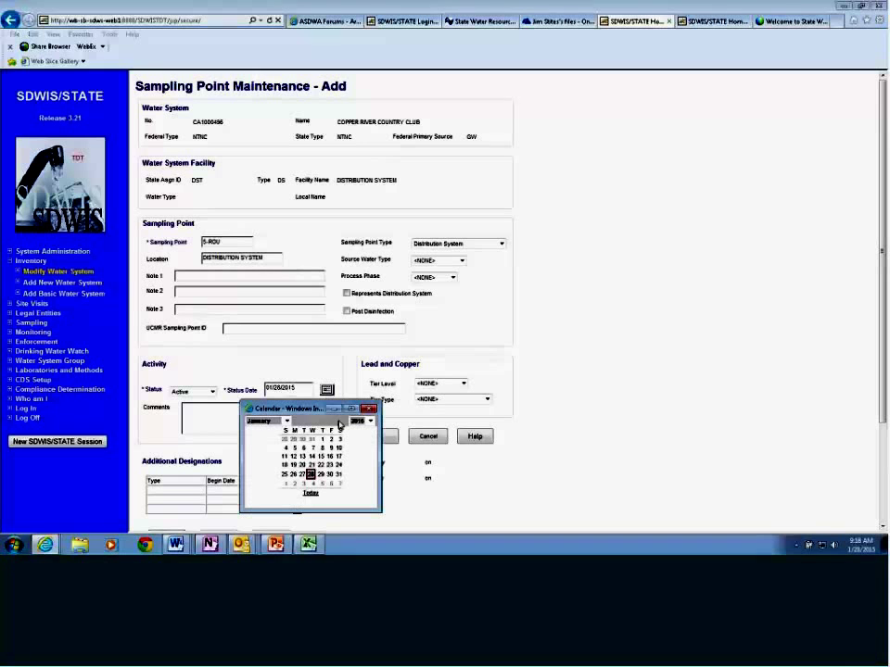
{"action": "left_click", "coordinate": [363, 421]}
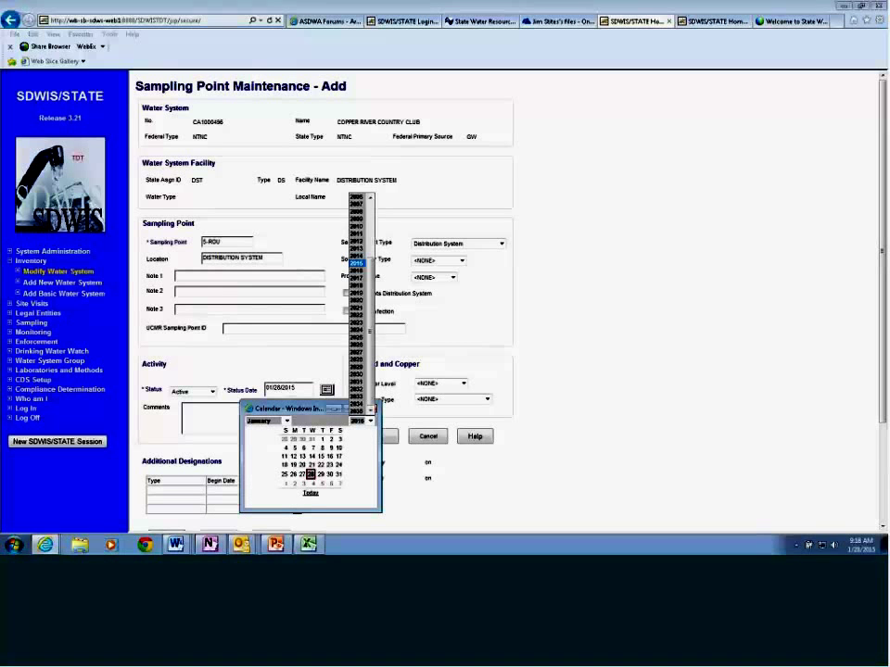
{"action": "left_click", "coordinate": [356, 263]}
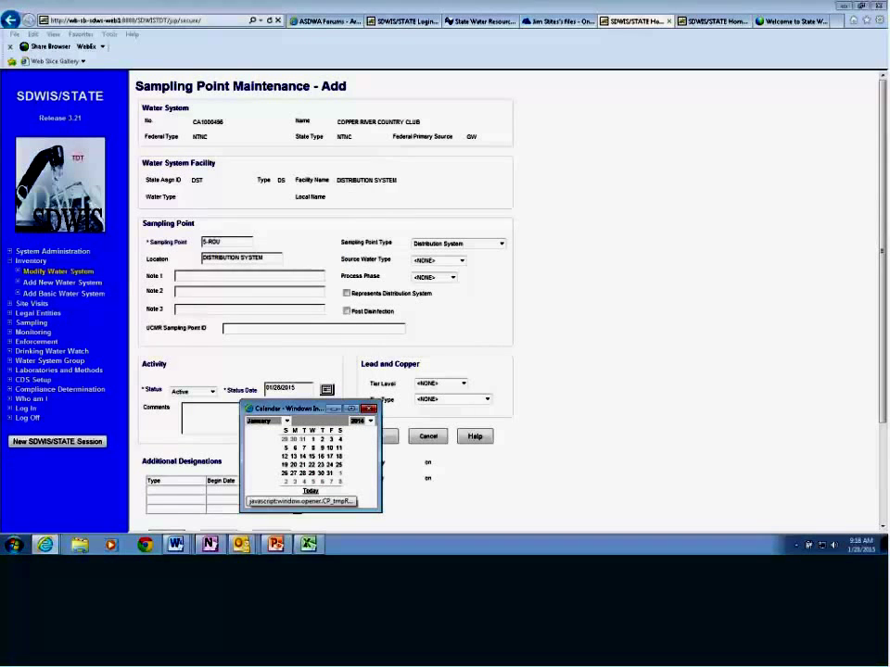
{"action": "left_click", "coordinate": [314, 442]}
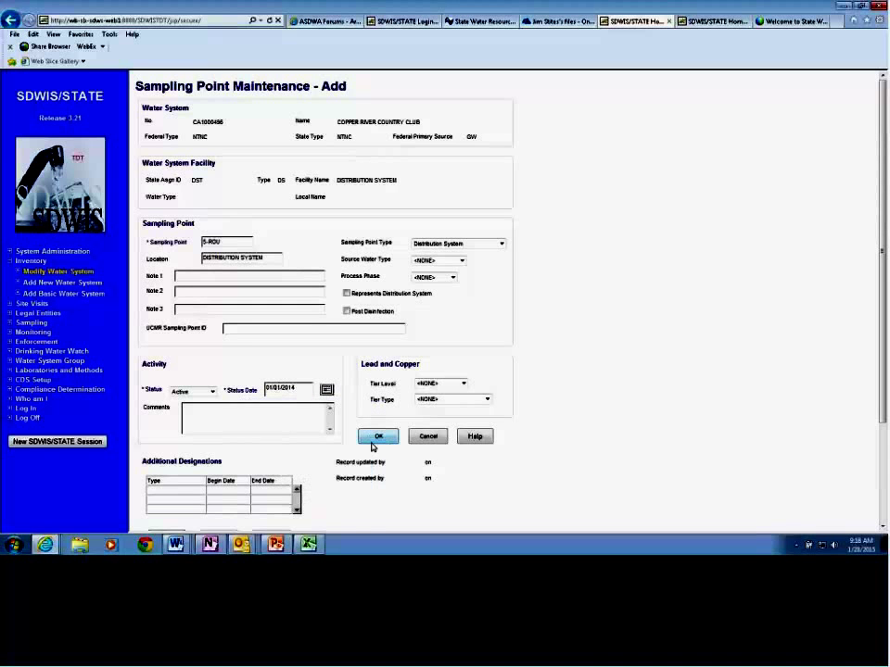
{"action": "left_click", "coordinate": [376, 438]}
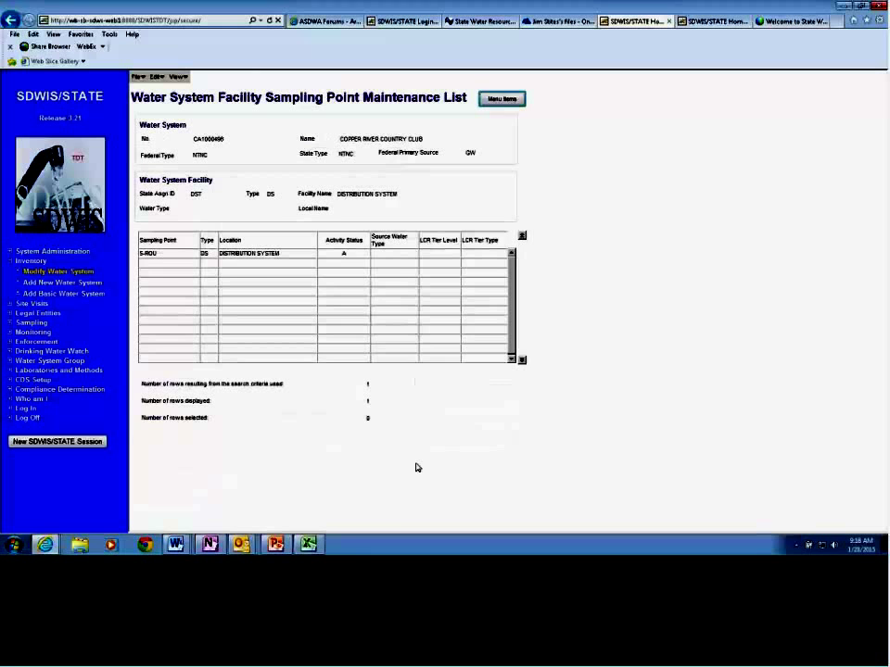
Step: Open a new coliform sample form and enter A4E0081-01 as the lab sample number
{"action": "left_click", "coordinate": [28, 323]}
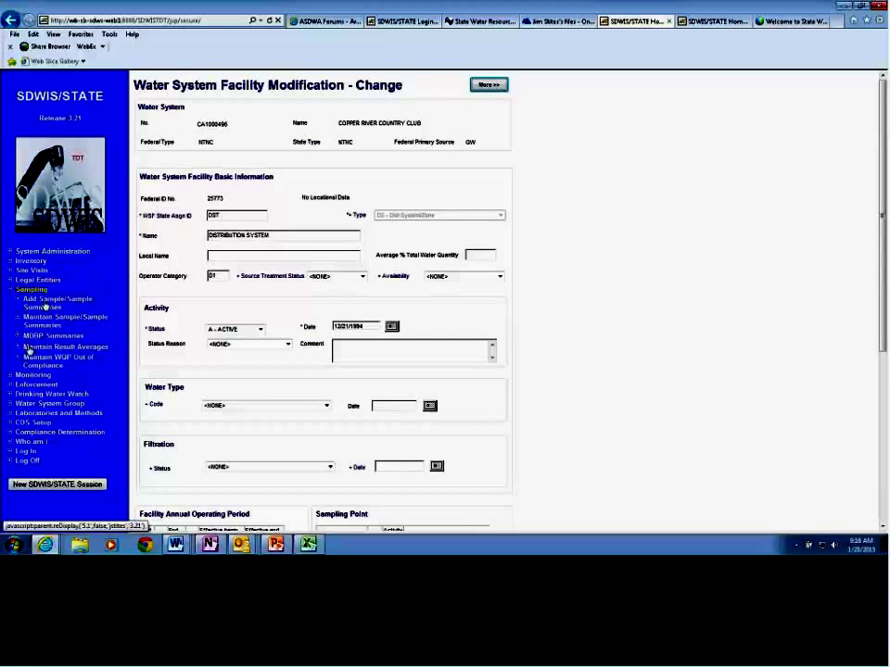
{"action": "left_click", "coordinate": [44, 304]}
{"action": "left_click", "coordinate": [56, 293]}
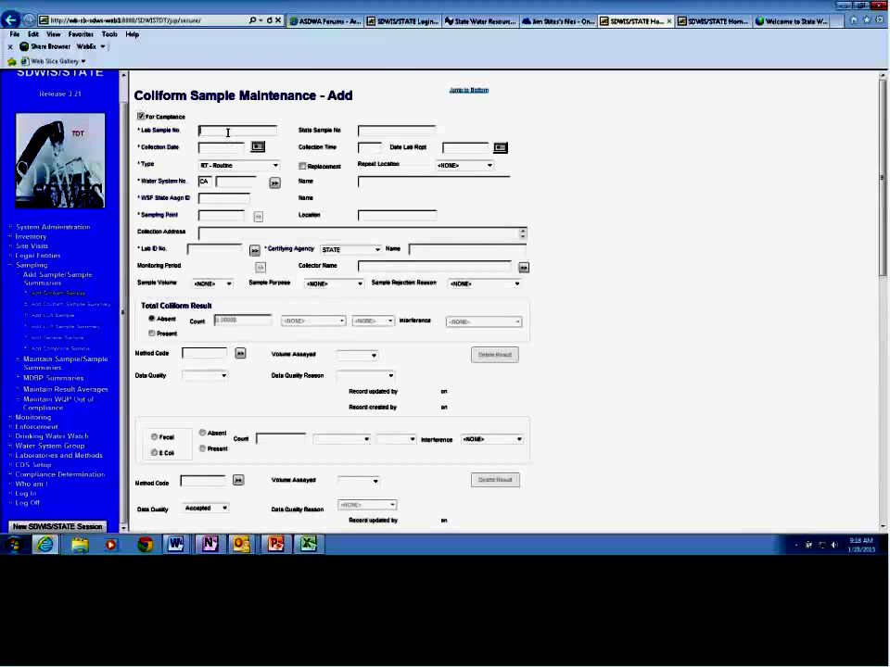
{"action": "type", "text": "A4E00"}
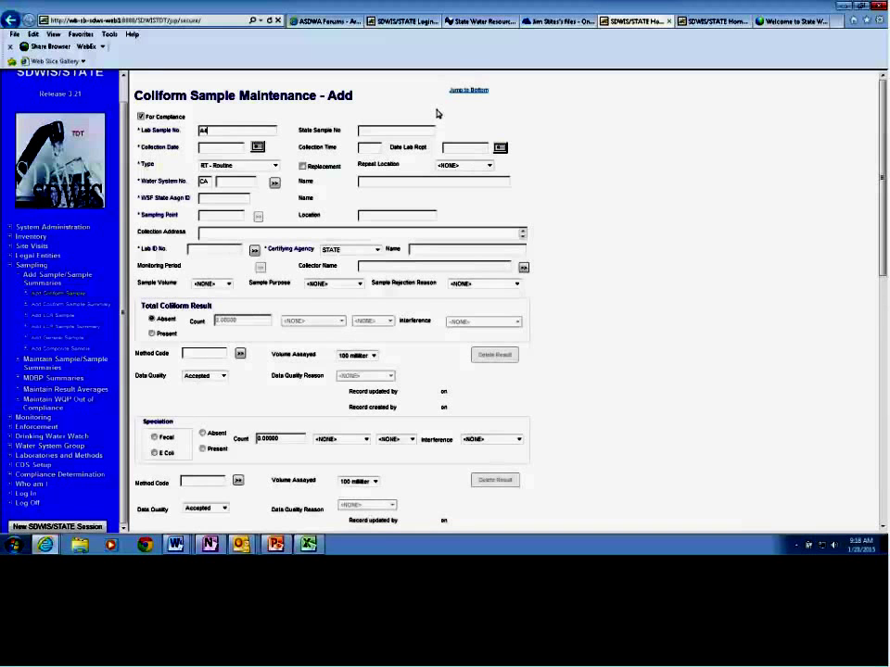
{"action": "type", "text": "01-01"}
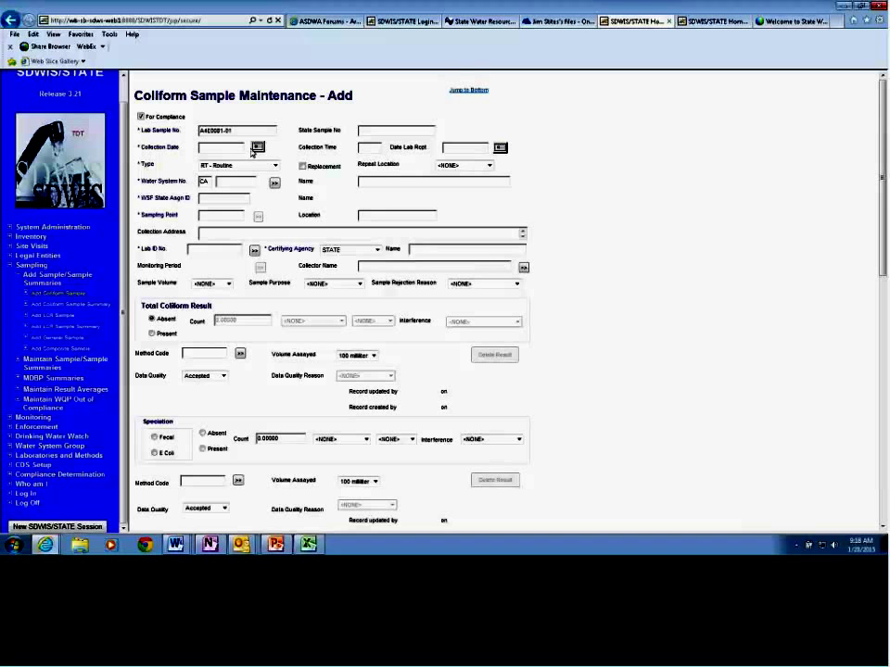
Step: Try to set the sample's collection date to 05/01/2015 using the calendar
{"action": "left_click", "coordinate": [256, 148]}
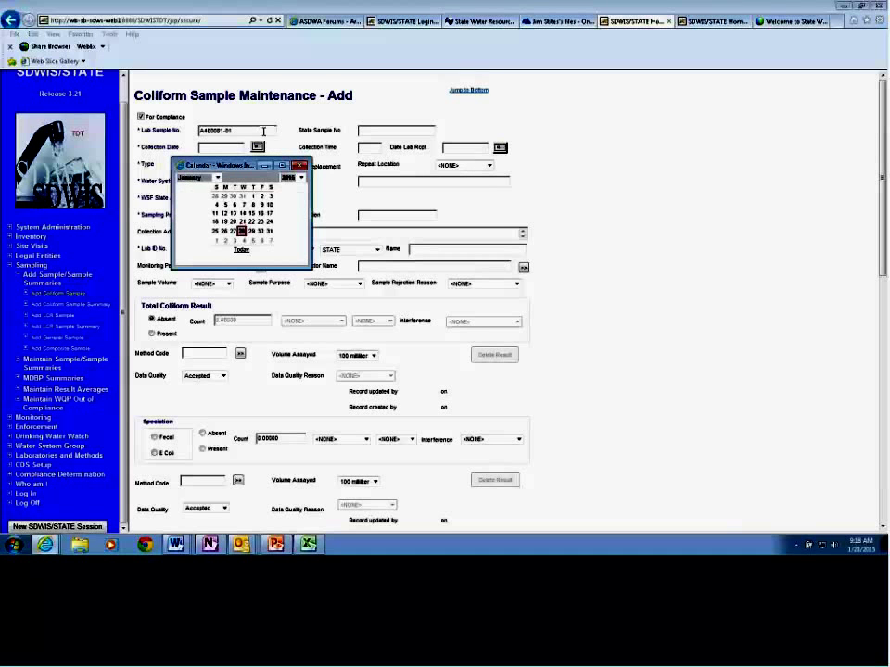
{"action": "left_click", "coordinate": [213, 177]}
{"action": "left_click", "coordinate": [196, 219]}
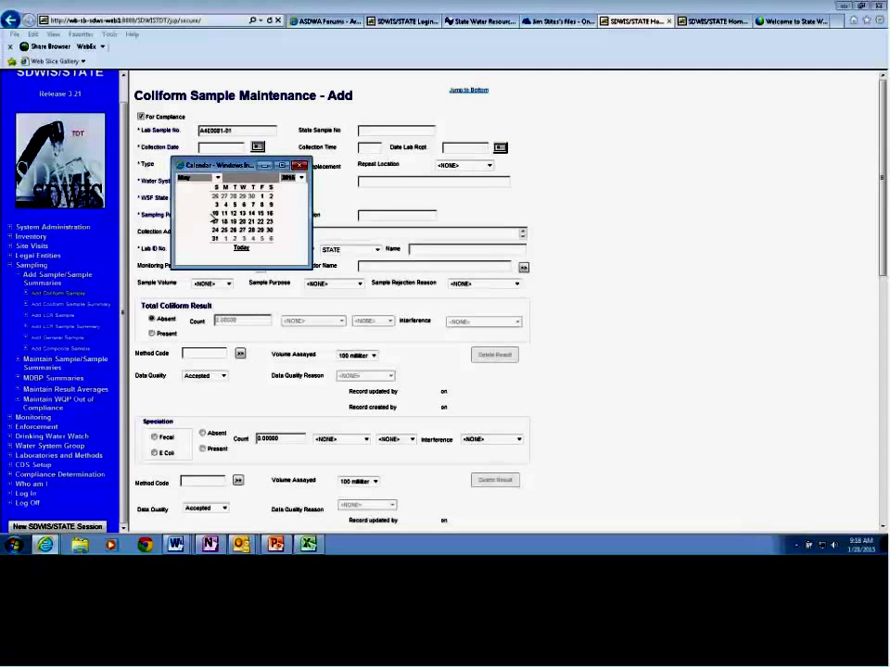
{"action": "left_click", "coordinate": [263, 198]}
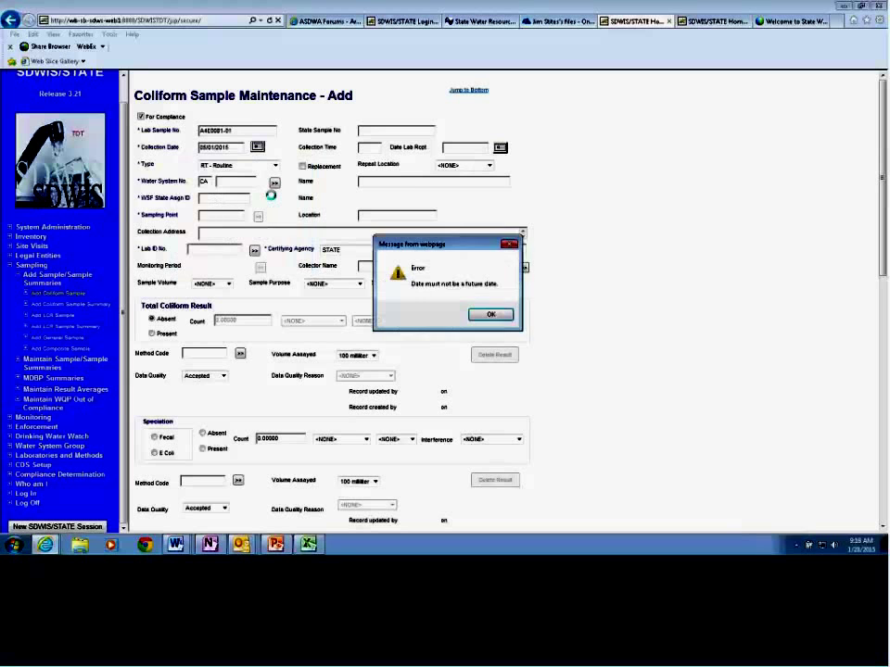
{"action": "key", "text": "Return"}
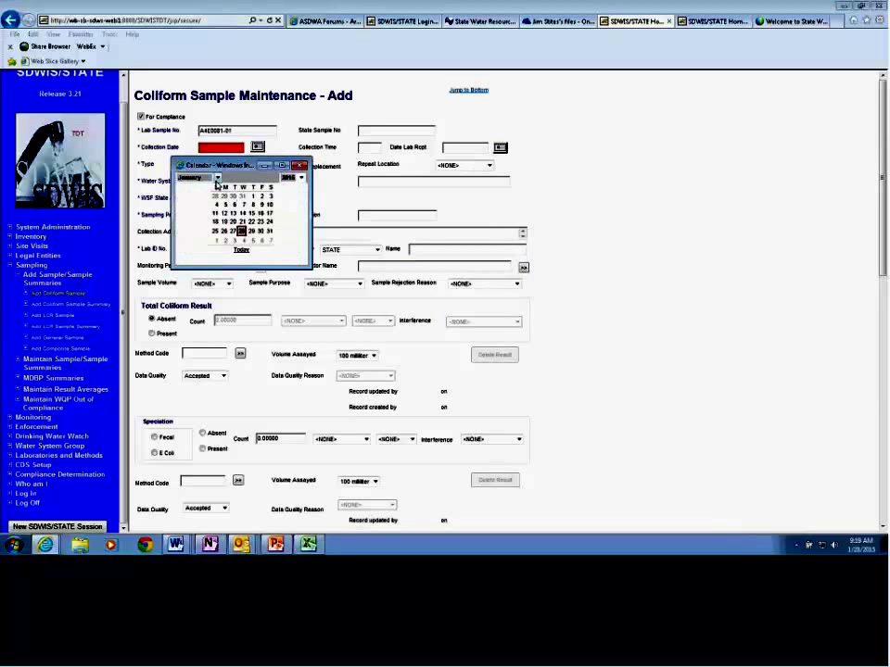
Step: Set the sample's collection date to 05/01/2014 using the calendar
{"action": "left_click", "coordinate": [198, 177]}
{"action": "left_click", "coordinate": [199, 221]}
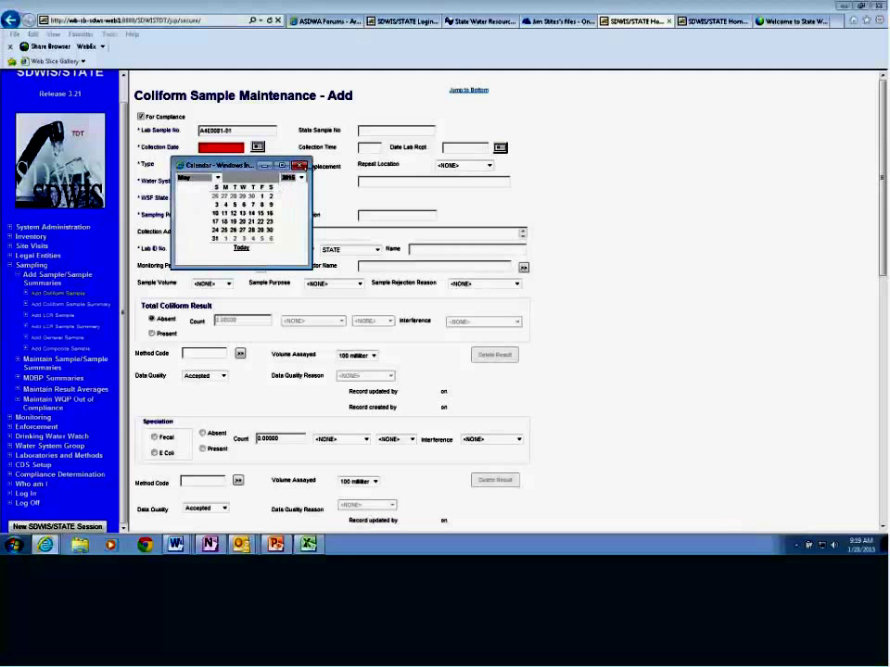
{"action": "left_click", "coordinate": [300, 177]}
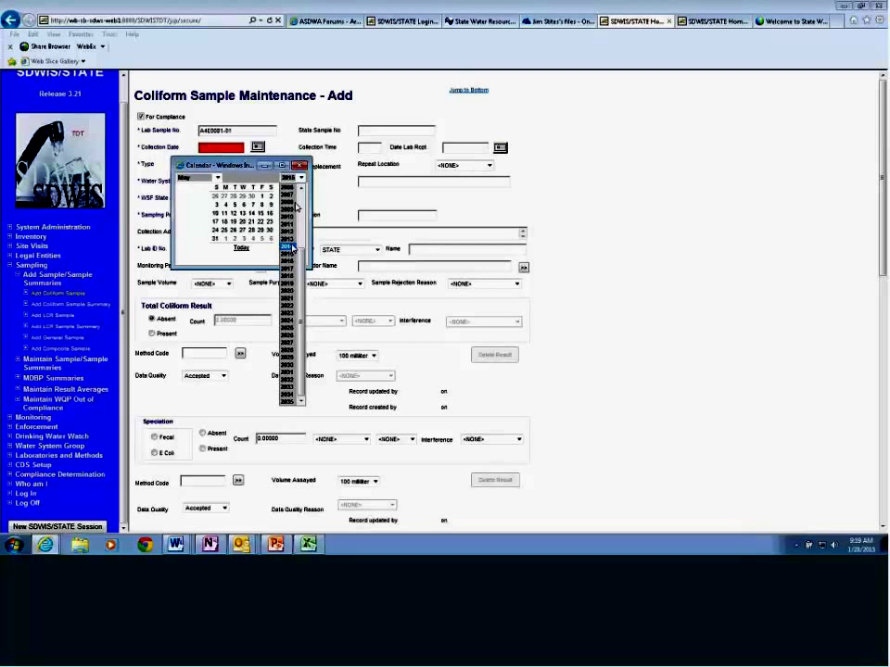
{"action": "left_click", "coordinate": [288, 245]}
{"action": "left_click", "coordinate": [252, 195]}
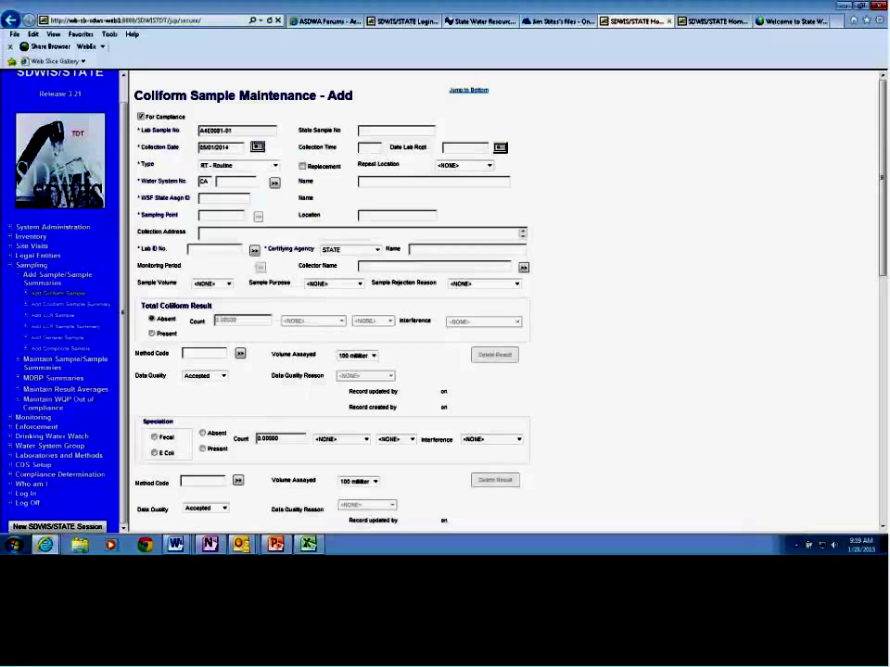
Step: Enter 1000496 as the water system number and select its distribution system sampling point 5-ROU for the sample
{"action": "type", "text": "9999"}
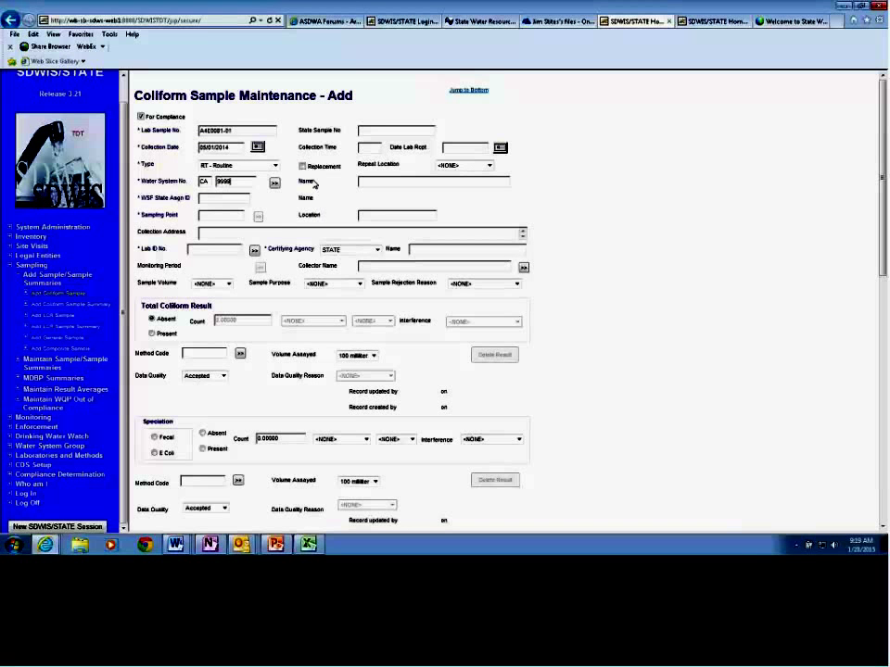
{"action": "type", "text": "100"}
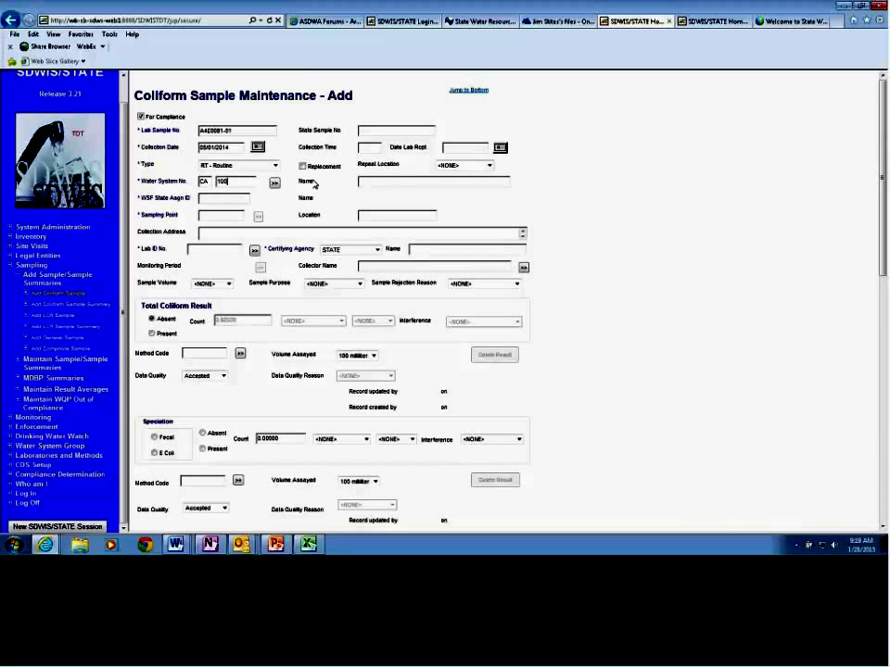
{"action": "type", "text": "0498"}
{"action": "left_click", "coordinate": [231, 210]}
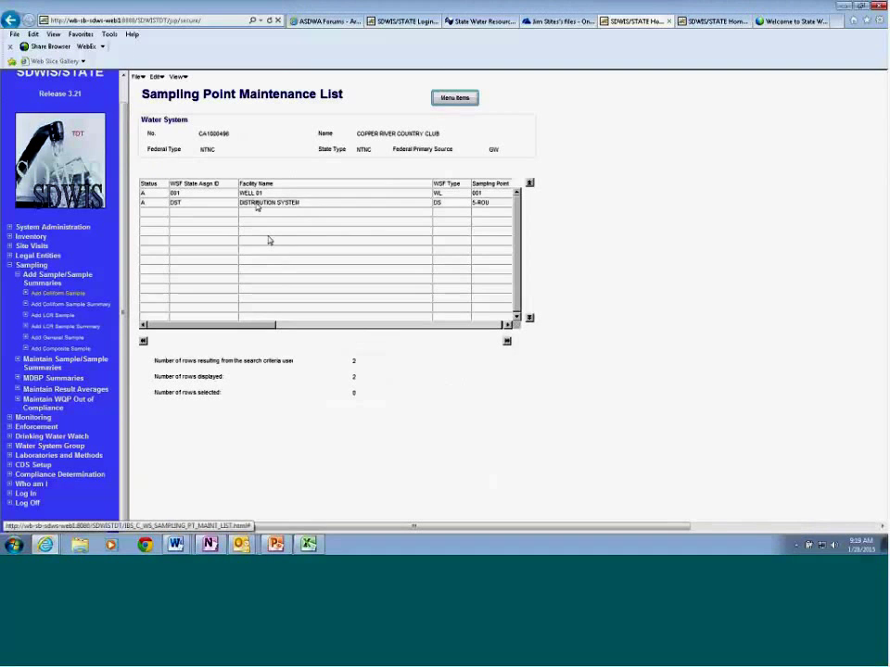
{"action": "left_click", "coordinate": [259, 203]}
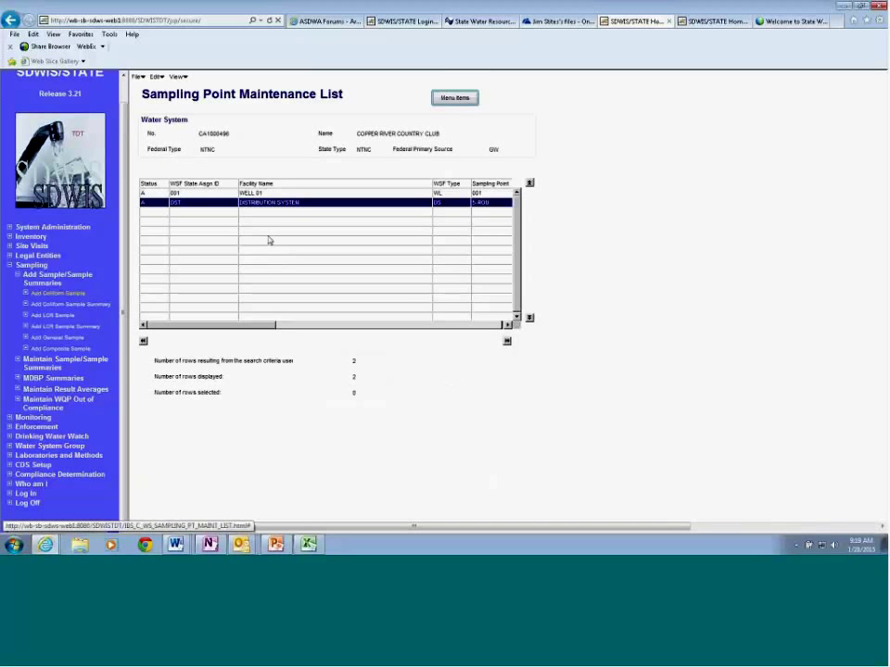
{"action": "left_click", "coordinate": [156, 77]}
{"action": "left_click", "coordinate": [159, 91]}
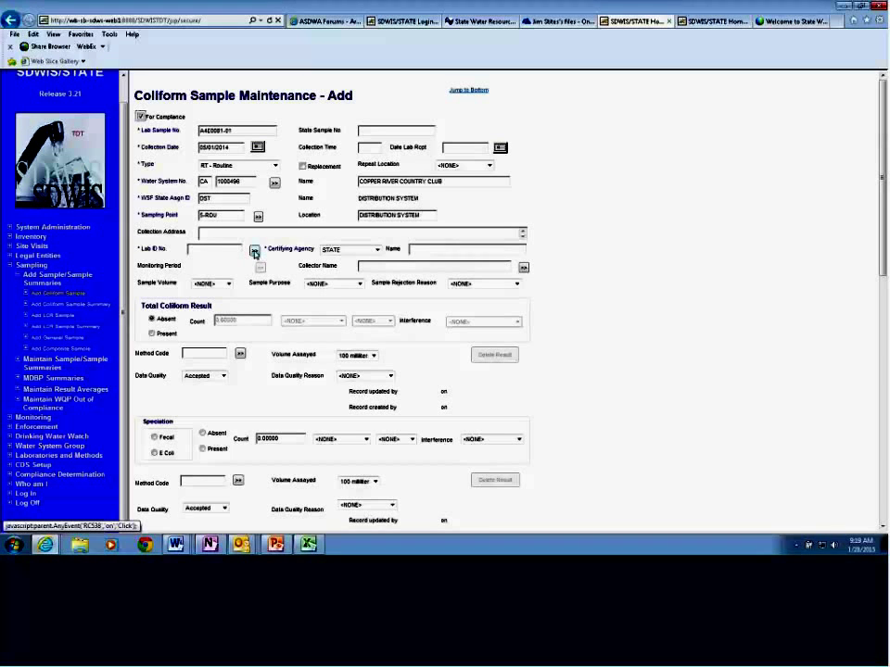
{"action": "left_click", "coordinate": [255, 252]}
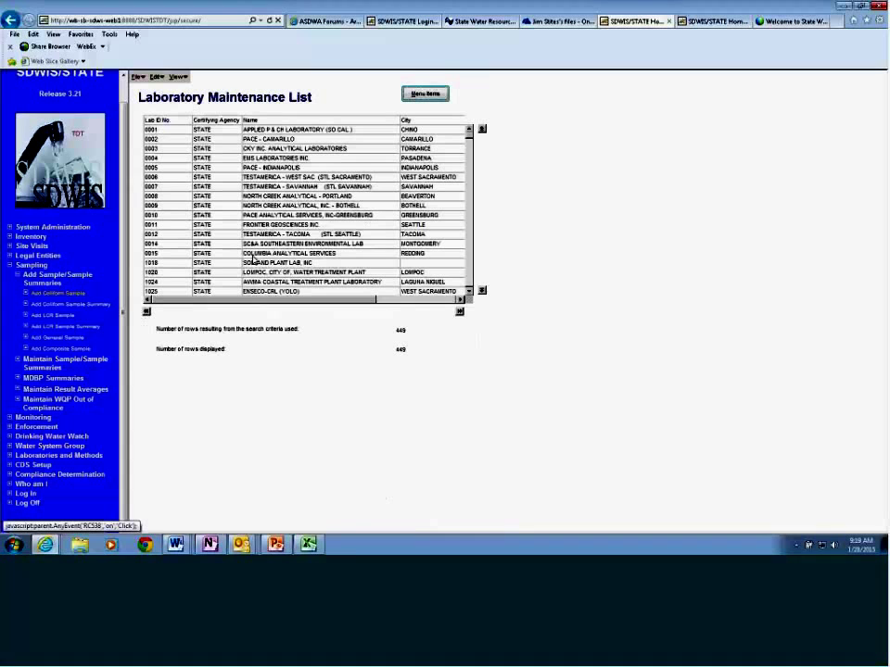
{"action": "left_click", "coordinate": [470, 280]}
{"action": "scroll", "coordinate": [428, 245], "scroll_direction": "down", "scroll_amount": 6}
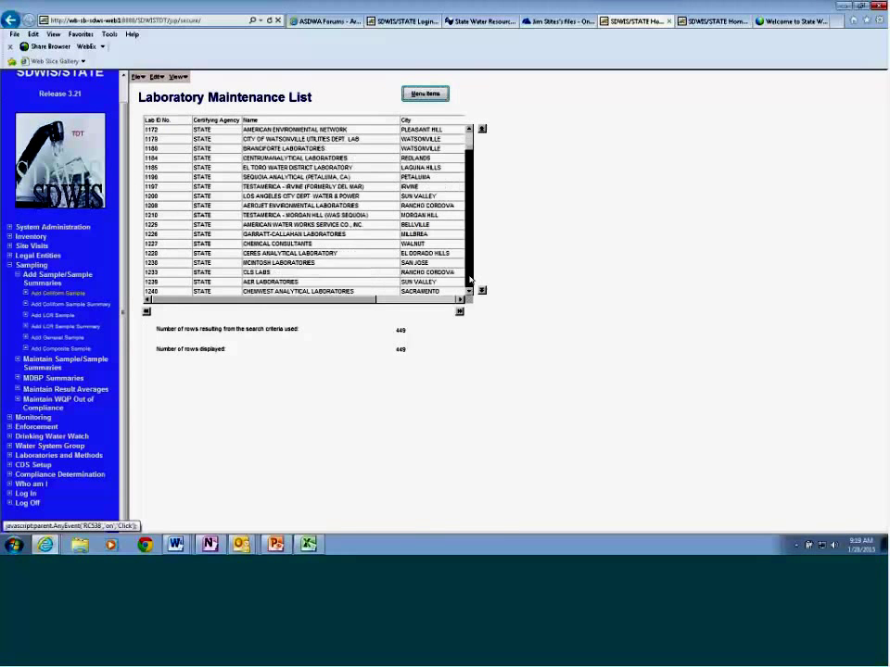
{"action": "left_click", "coordinate": [179, 77]}
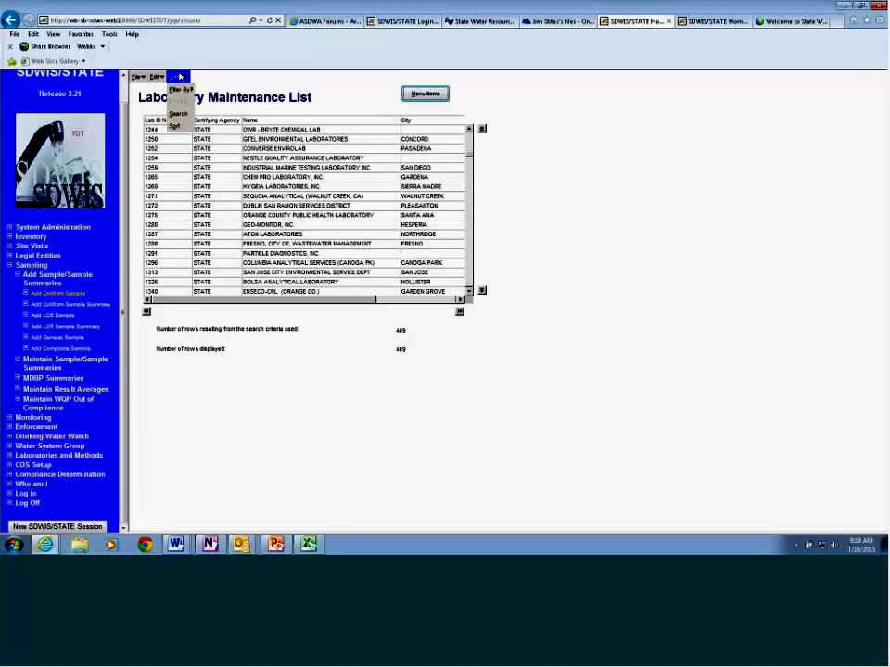
{"action": "left_click", "coordinate": [278, 287]}
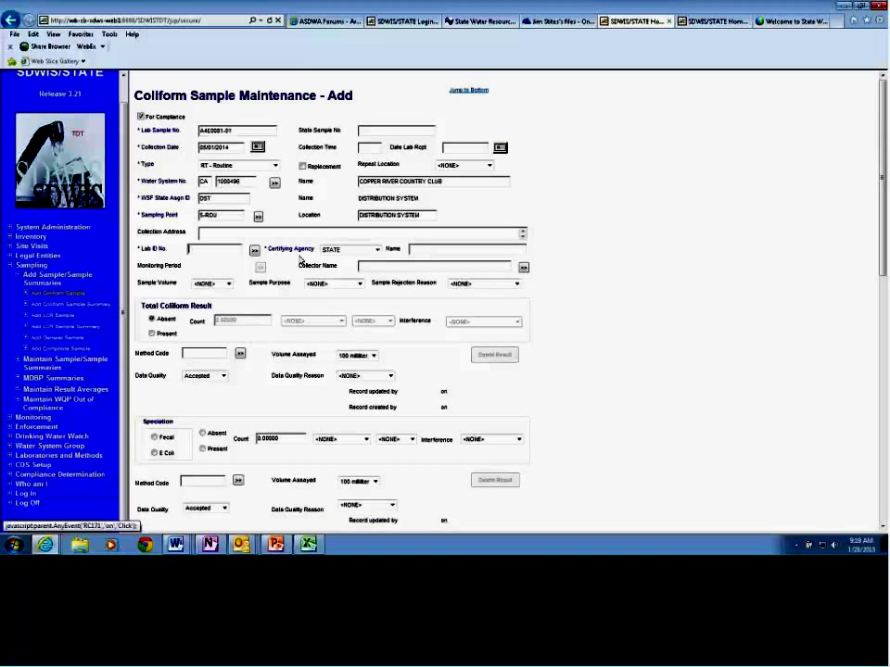
Step: Enter 5810 as the lab ID number and mark the total coliform result as Present
{"action": "type", "text": "5810"}
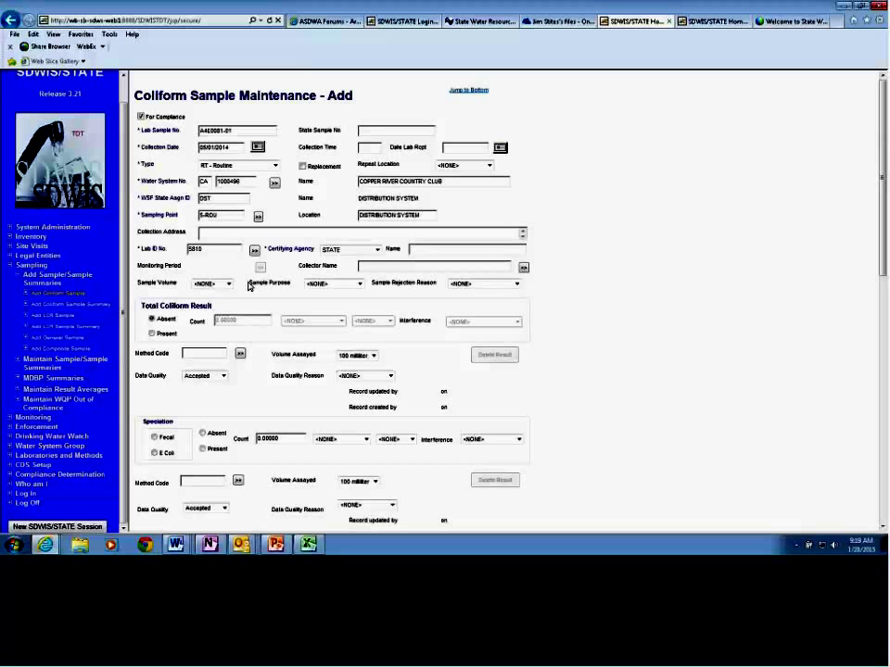
{"action": "key", "text": "Tab"}
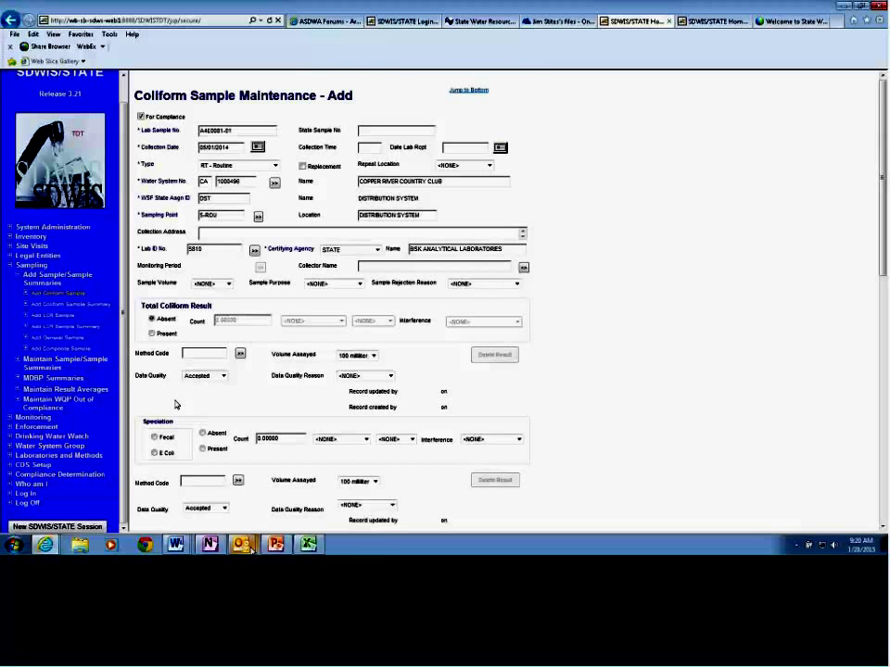
{"action": "mouse_move", "coordinate": [275, 544]}
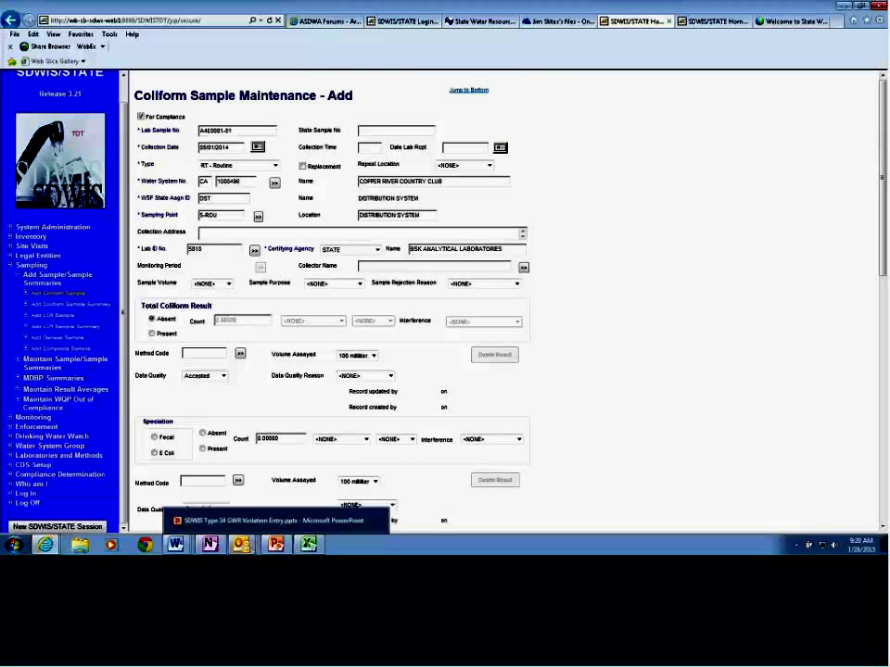
{"action": "left_click", "coordinate": [153, 333]}
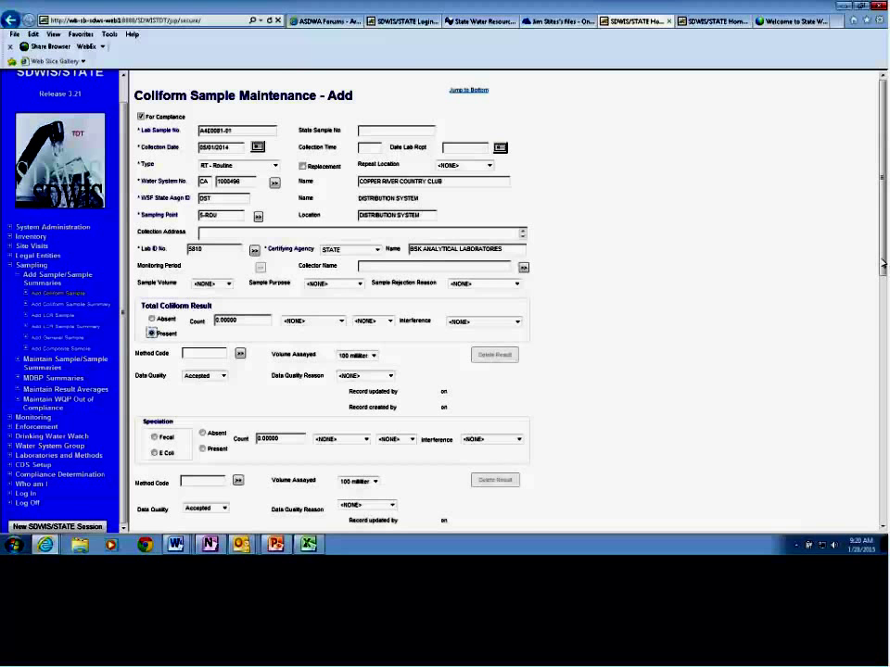
Step: Check the E. Coli result on the lab's Certificate of Analysis in the Word document and return to the SDWIS/STATE sample form
{"action": "scroll", "coordinate": [501, 296], "scroll_direction": "down", "scroll_amount": 2}
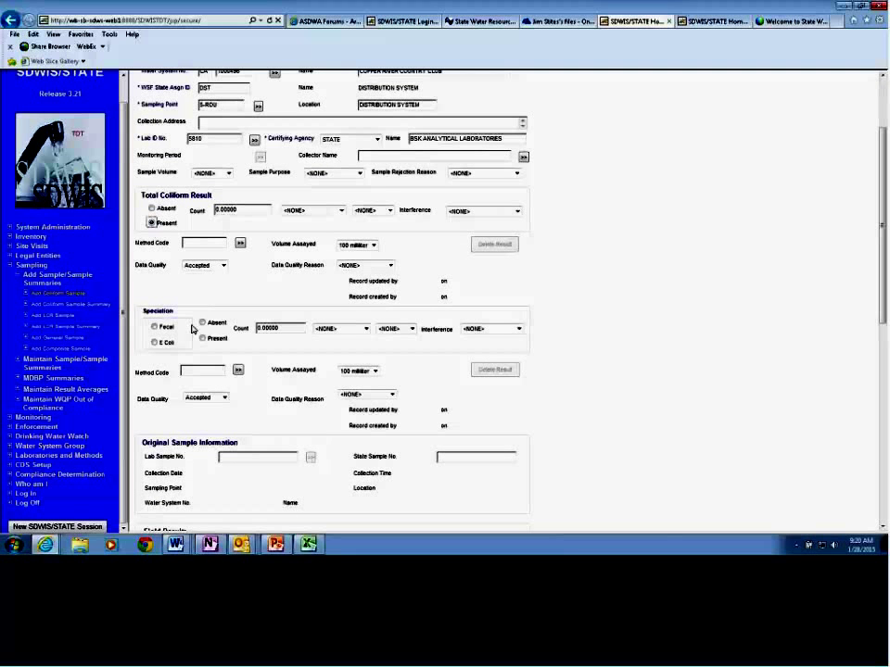
{"action": "left_click", "coordinate": [175, 544]}
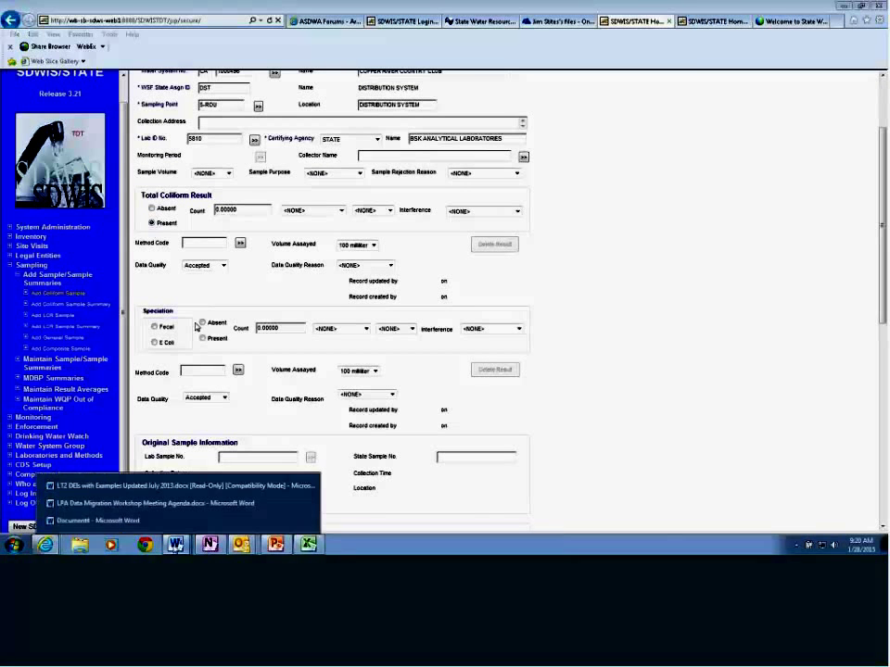
{"action": "left_click", "coordinate": [148, 521]}
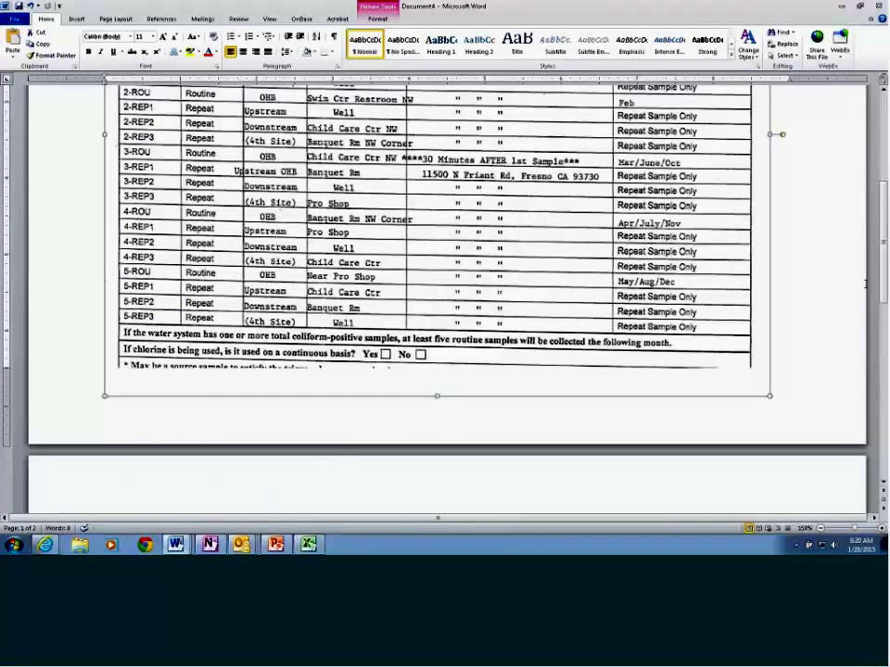
{"action": "left_click_drag", "start_coordinate": [882, 278], "coordinate": [871, 409]}
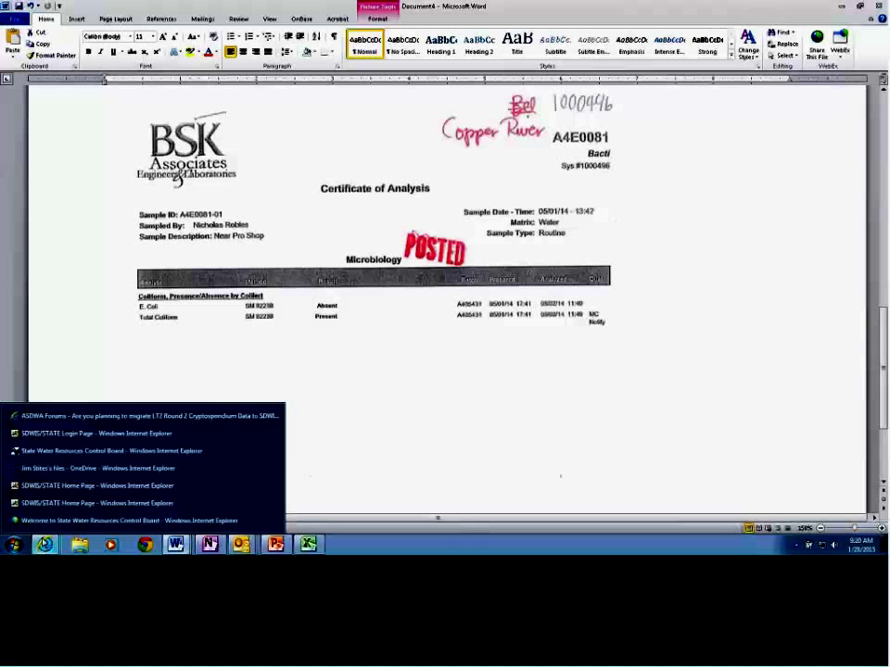
{"action": "left_click", "coordinate": [50, 489]}
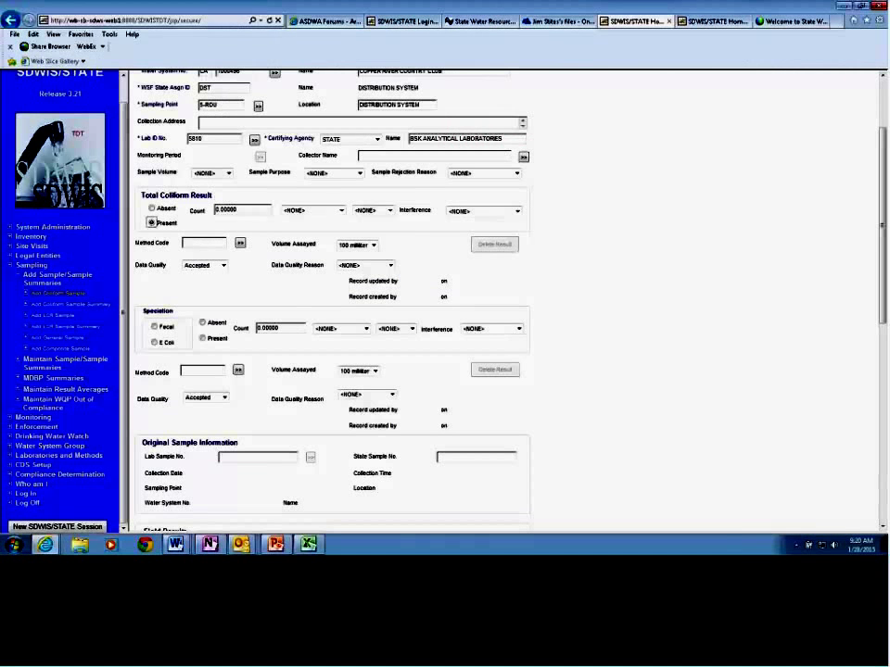
Step: Record the speciation result as E. Coli Absent, save the coliform sample and close the sample list
{"action": "left_click", "coordinate": [155, 343]}
{"action": "left_click", "coordinate": [202, 321]}
{"action": "scroll", "coordinate": [877, 345], "scroll_direction": "down", "scroll_amount": 3}
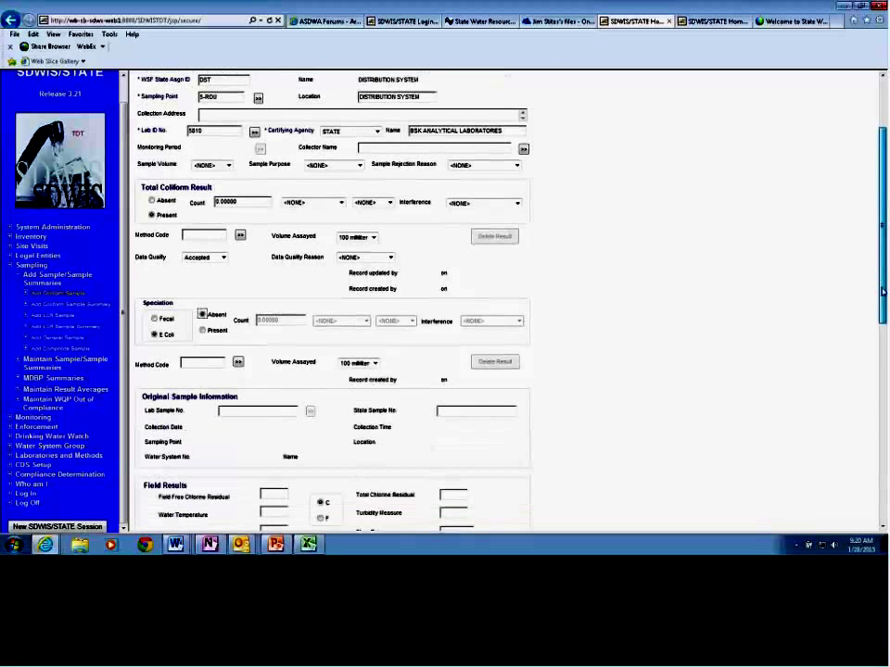
{"action": "scroll", "coordinate": [877, 344], "scroll_direction": "down", "scroll_amount": 2}
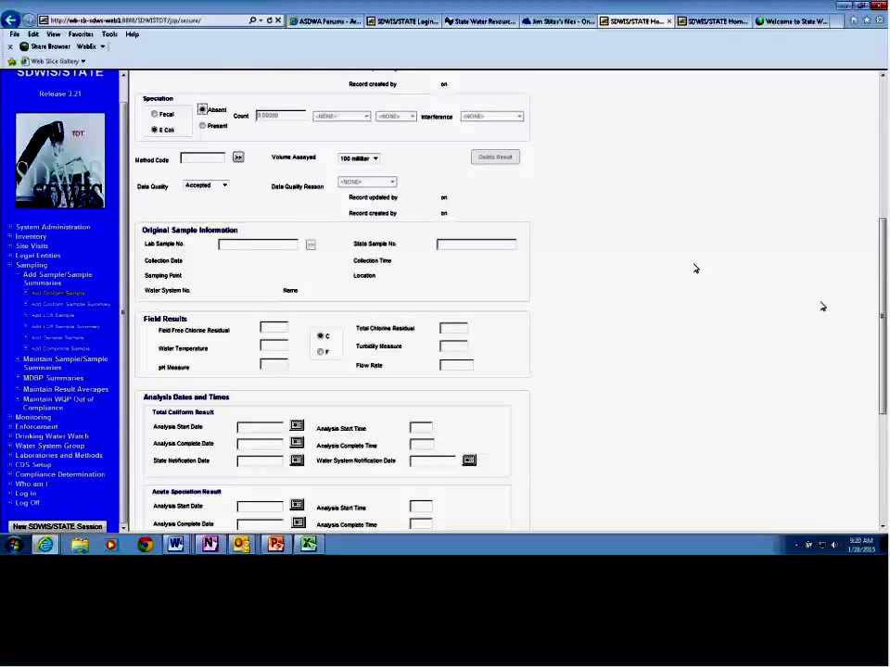
{"action": "scroll", "coordinate": [696, 269], "scroll_direction": "down", "scroll_amount": 3}
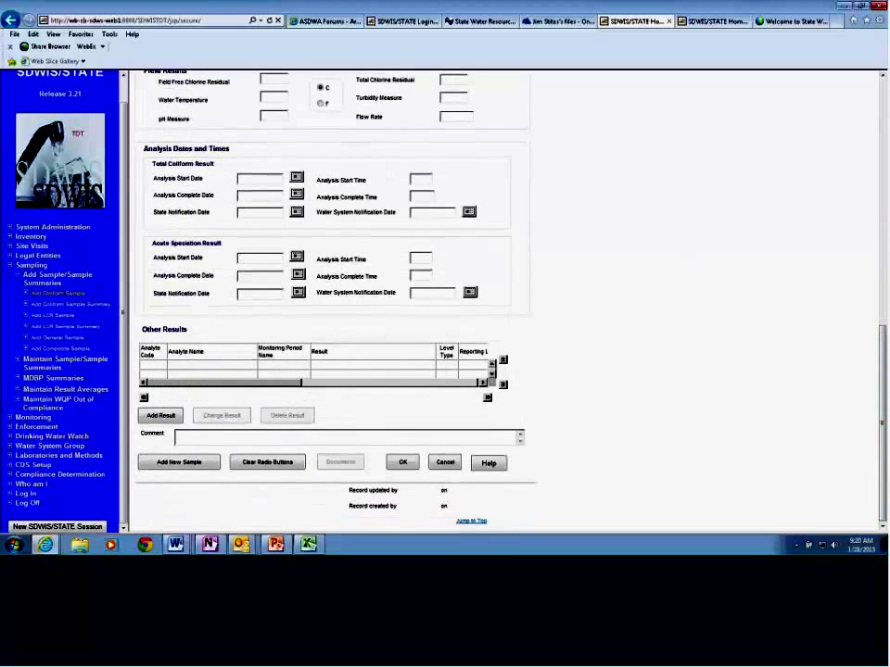
{"action": "left_click", "coordinate": [402, 463]}
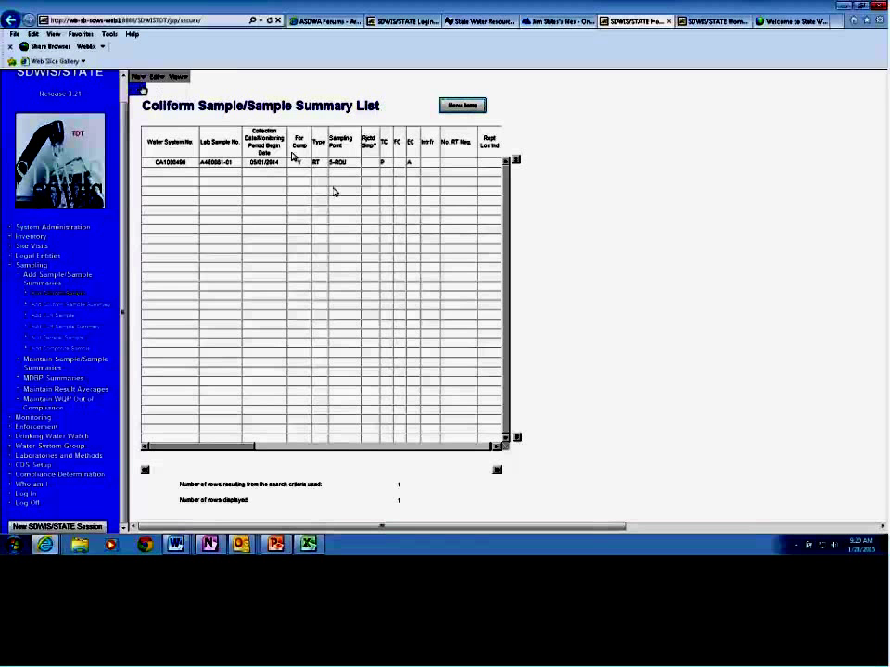
{"action": "left_click", "coordinate": [157, 92]}
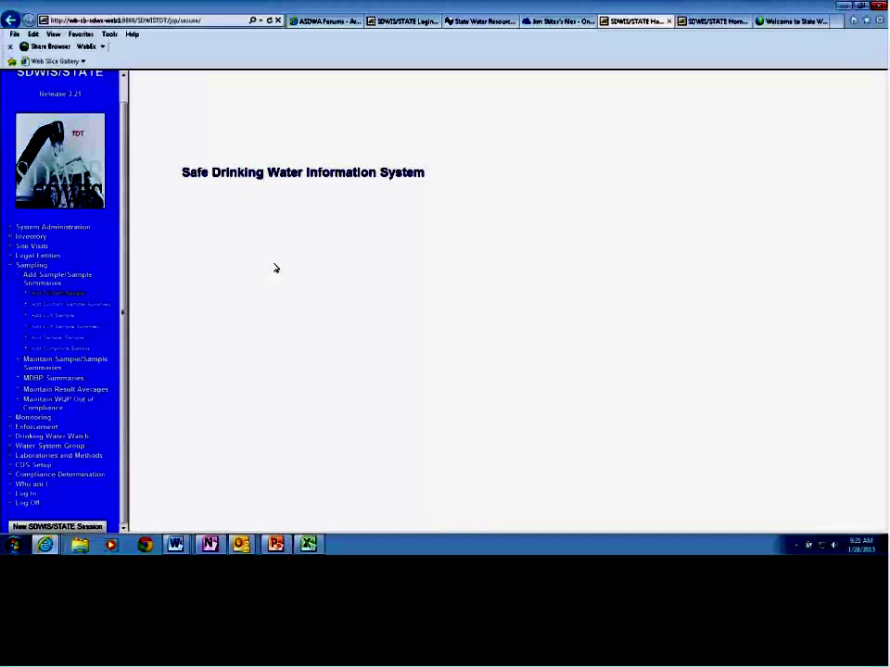
Step: Open a new monitoring violation form for water system CA1000496, Copper River Country Club
{"action": "left_click", "coordinate": [12, 418]}
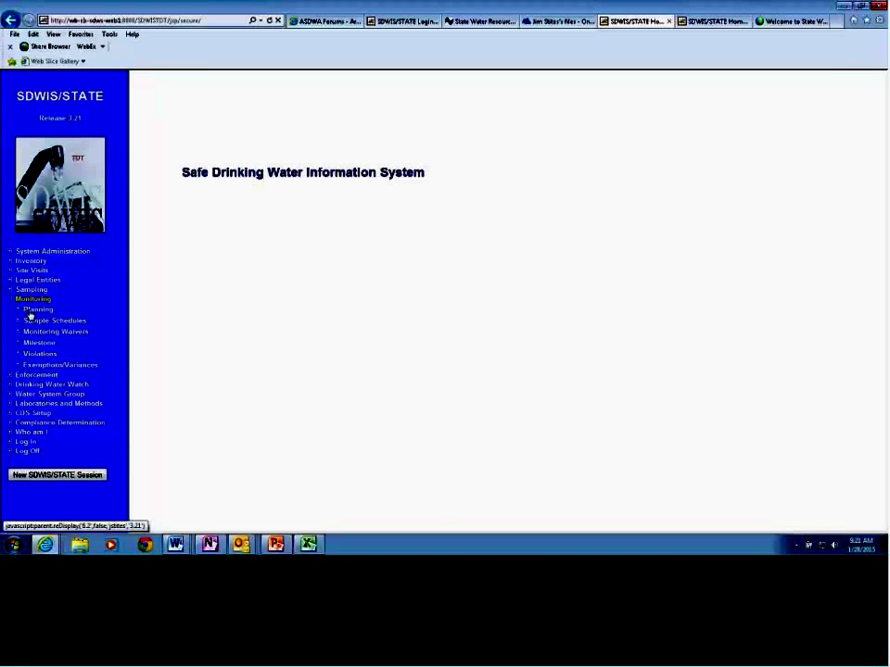
{"action": "left_click", "coordinate": [38, 355]}
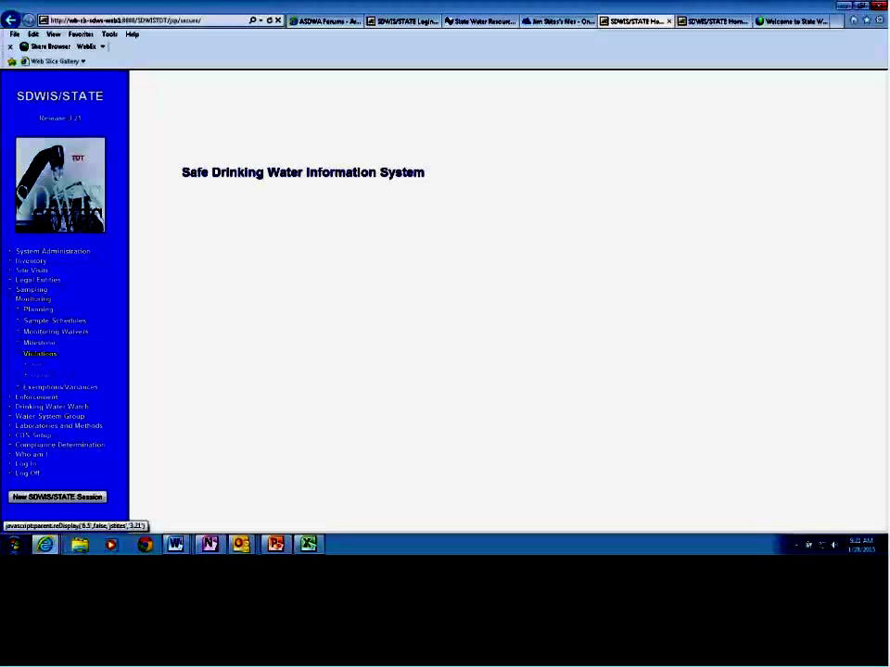
{"action": "left_click", "coordinate": [41, 372]}
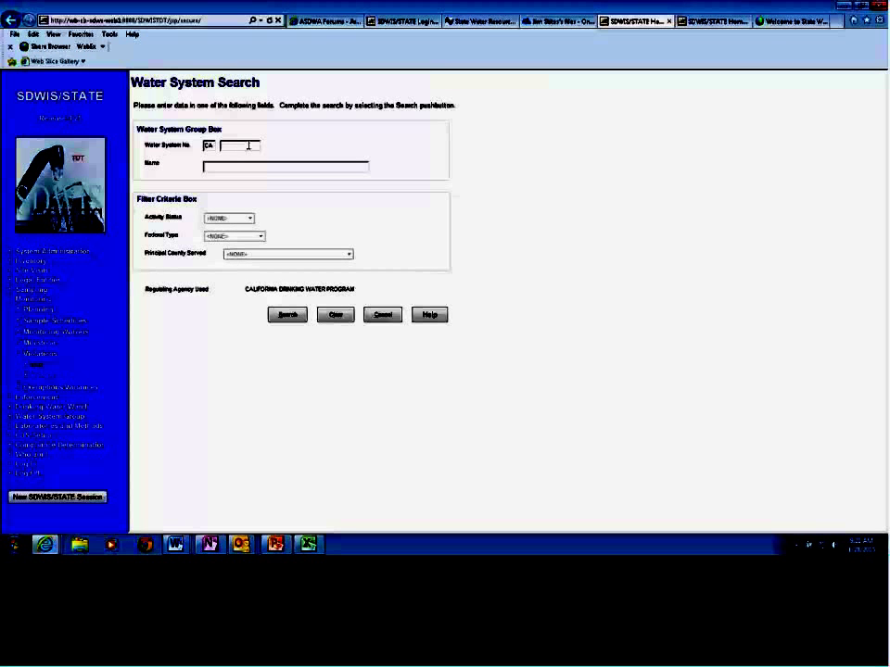
{"action": "left_click", "coordinate": [287, 314]}
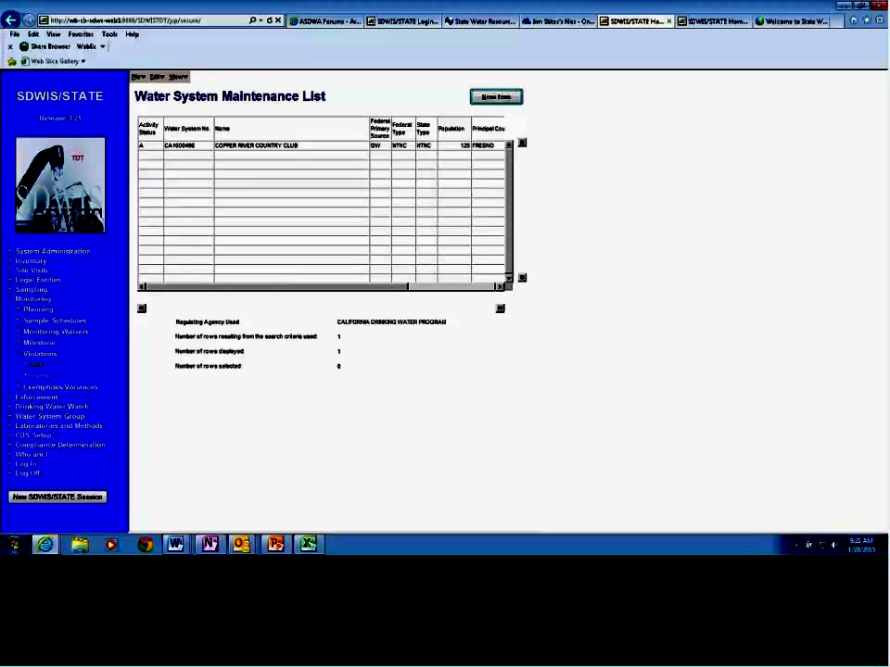
{"action": "left_click", "coordinate": [250, 146]}
{"action": "left_click", "coordinate": [156, 76]}
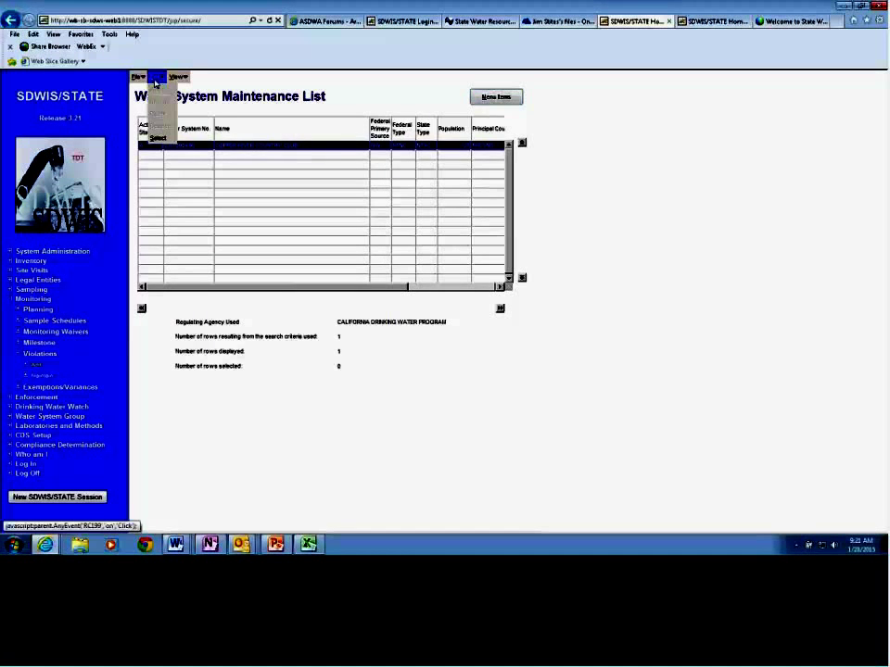
{"action": "left_click", "coordinate": [159, 88]}
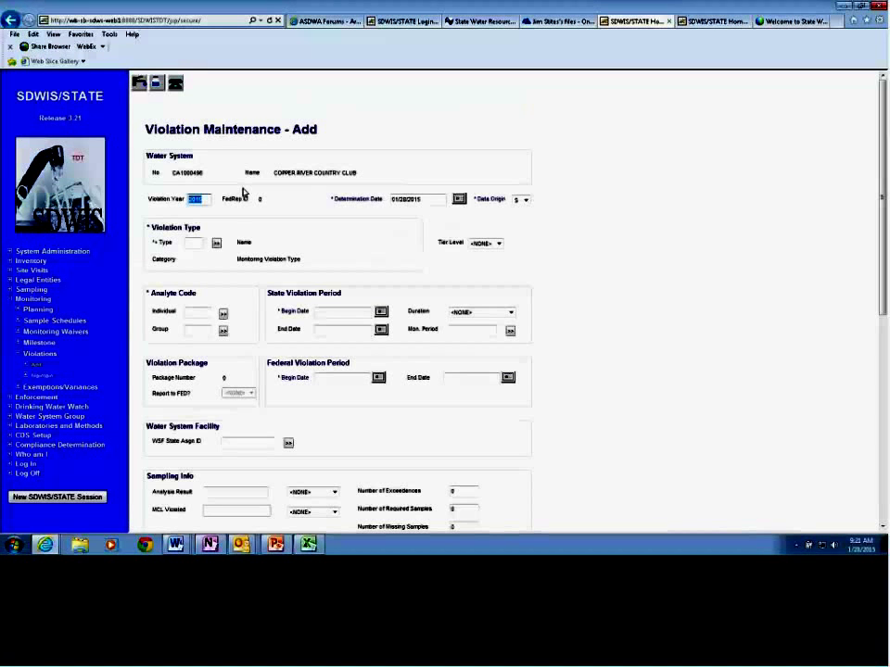
Step: Set the violation type to 34, choosing the MONITOR GWR TRIGGERED/ADDITONAL, MAJOR entry
{"action": "left_click_drag", "start_coordinate": [881, 188], "coordinate": [883, 227]}
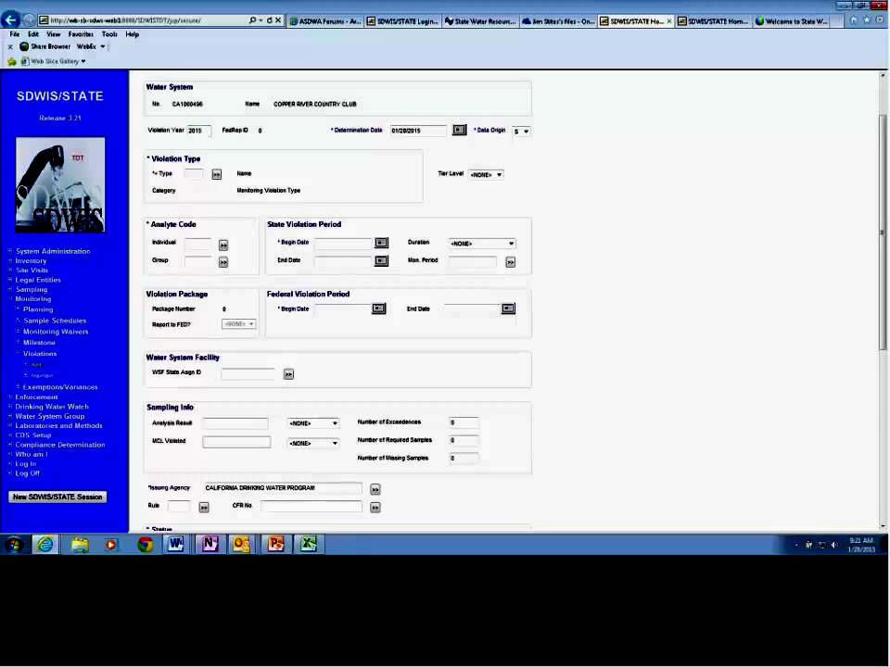
{"action": "type", "text": "34"}
{"action": "key", "text": "Tab"}
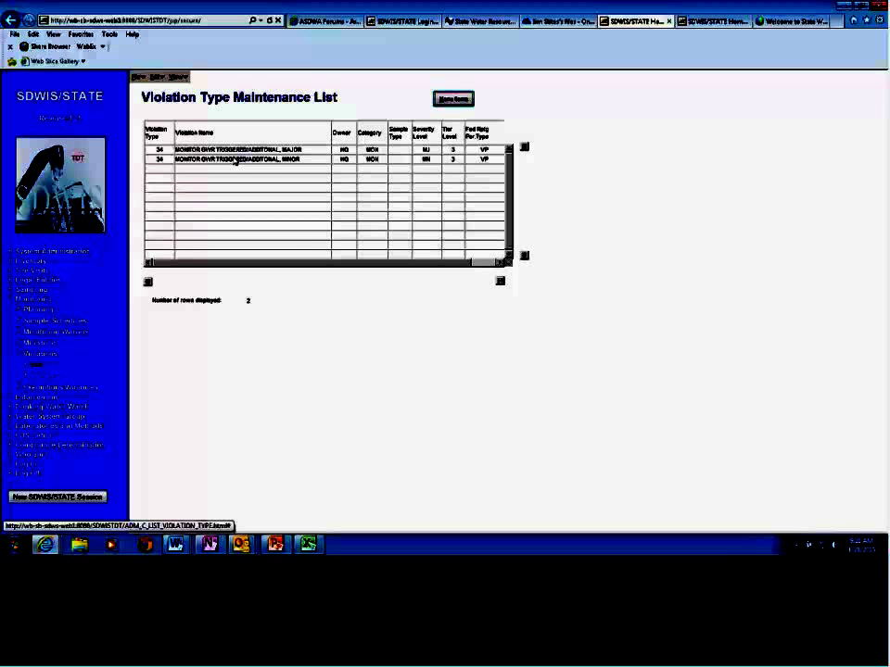
{"action": "left_click", "coordinate": [234, 151]}
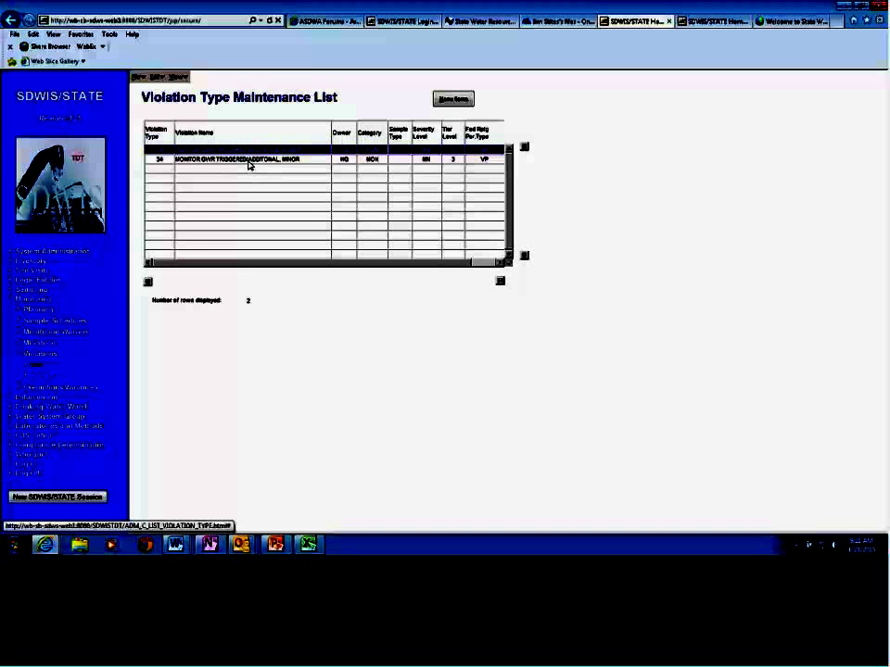
{"action": "left_click", "coordinate": [249, 162]}
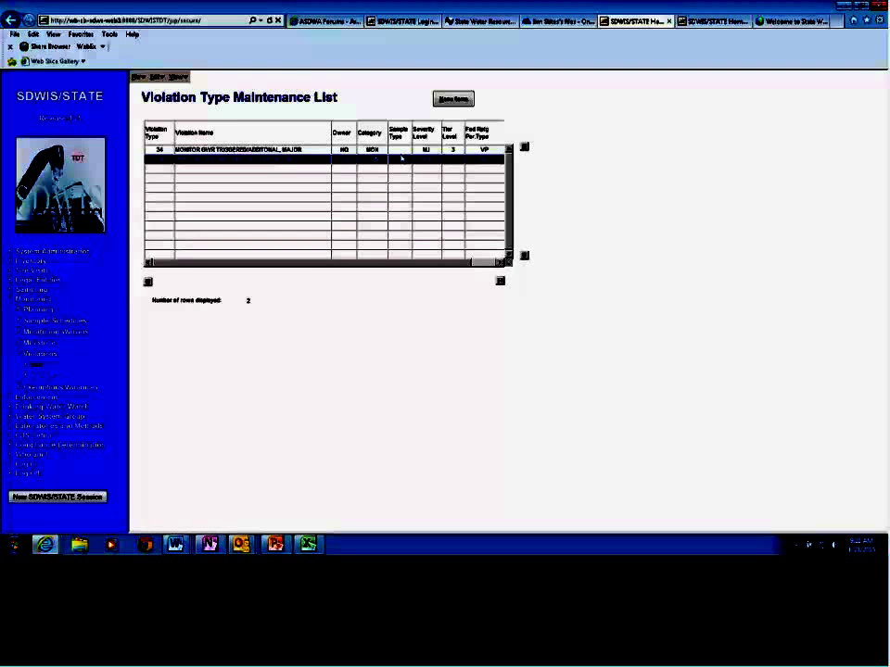
{"action": "key", "text": "Up"}
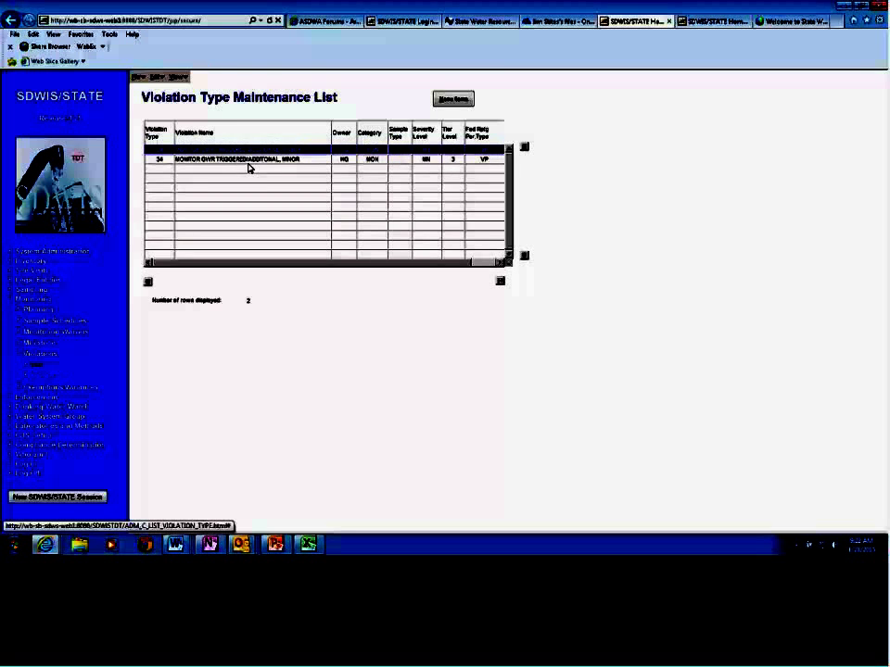
{"action": "left_click", "coordinate": [157, 78]}
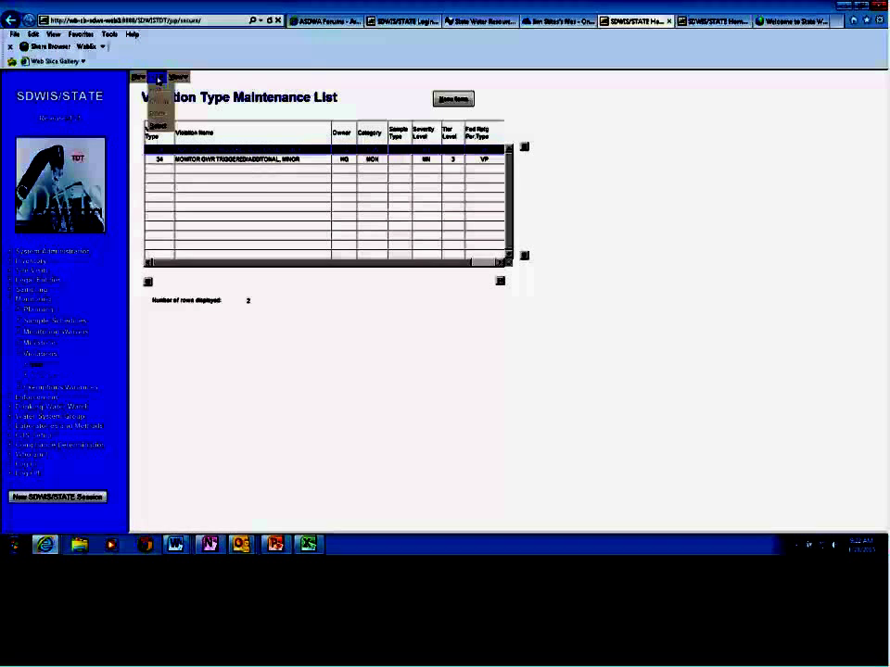
{"action": "left_click", "coordinate": [158, 89]}
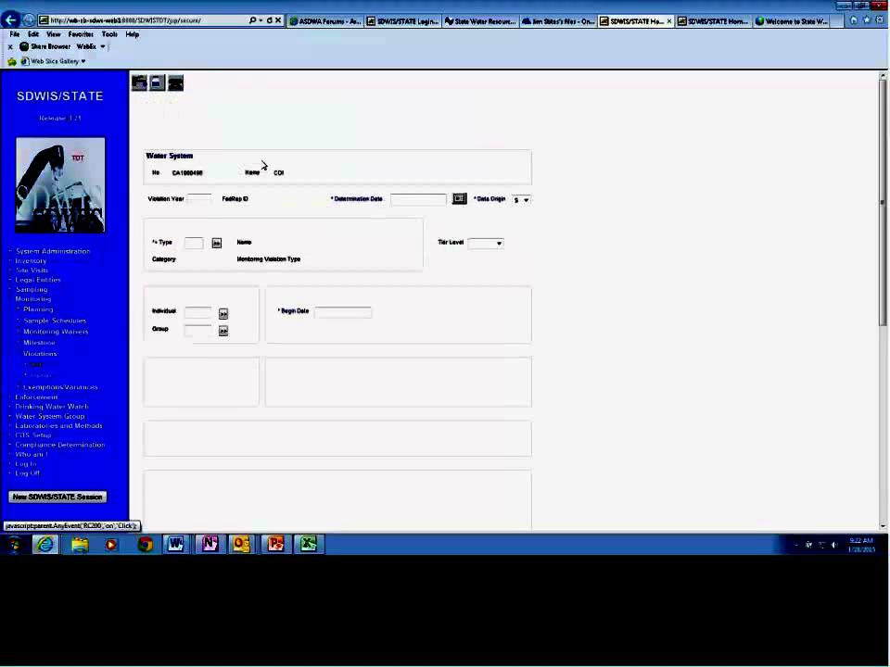
Step: Set the violation's individual analyte code to 3014, E. COLI, from the analyte list
{"action": "scroll", "coordinate": [263, 166], "scroll_direction": "down", "scroll_amount": 2}
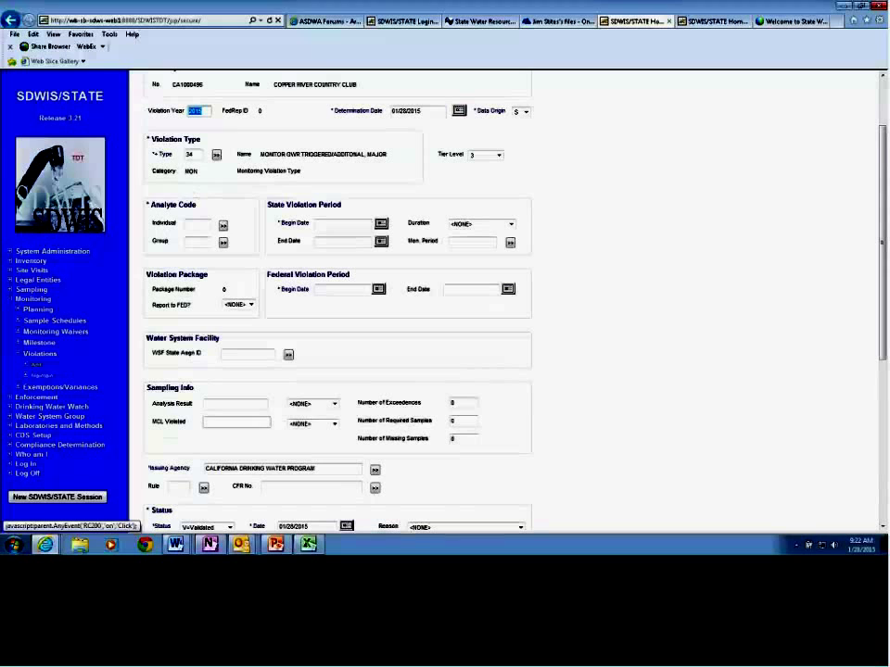
{"action": "left_click", "coordinate": [223, 227]}
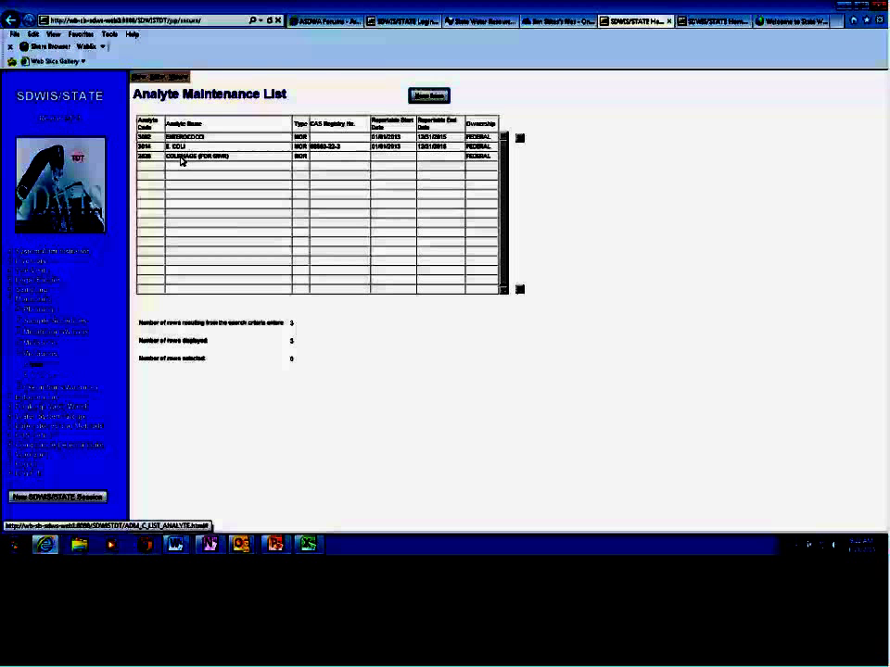
{"action": "left_click", "coordinate": [179, 148]}
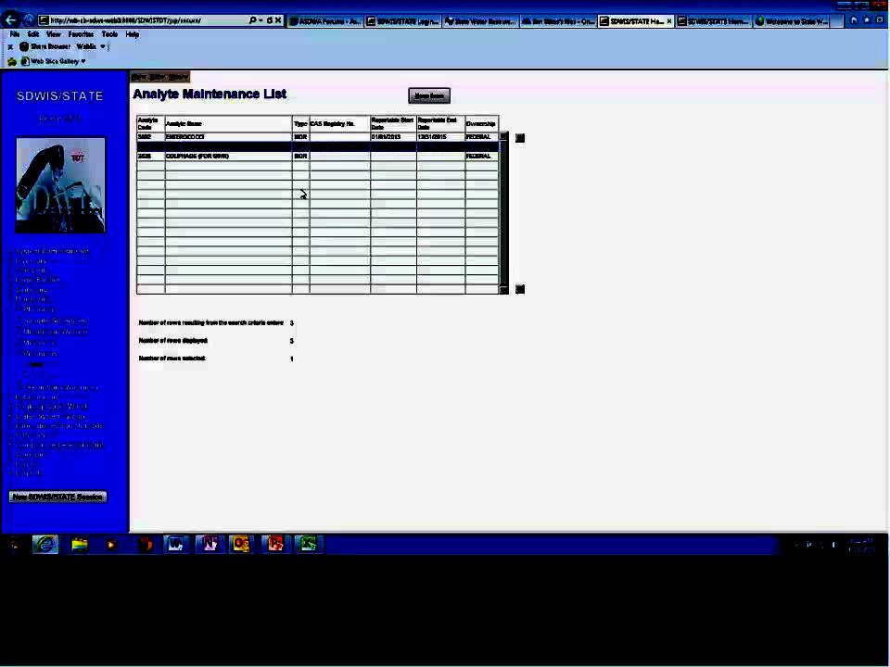
{"action": "left_click", "coordinate": [158, 77]}
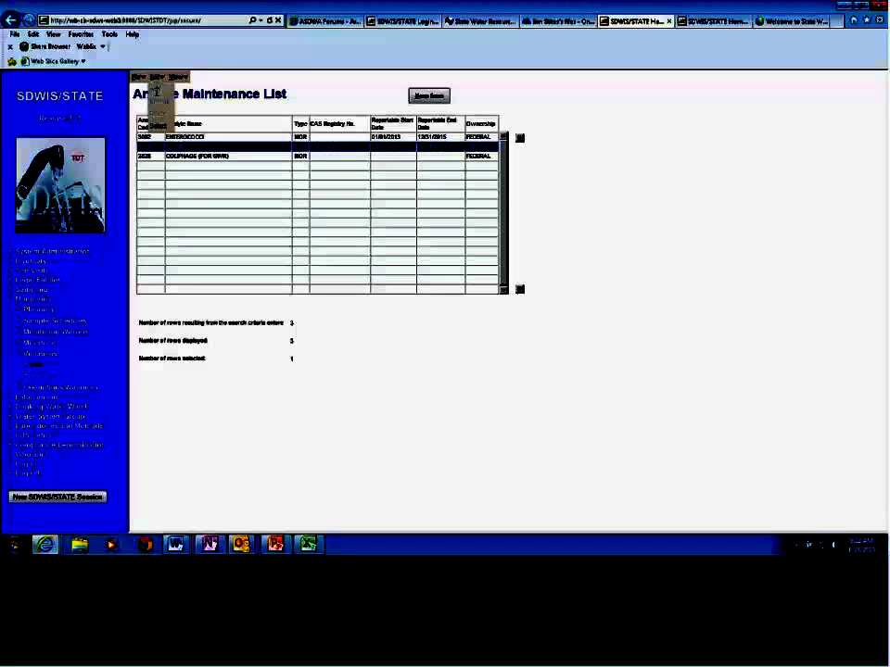
{"action": "left_click", "coordinate": [170, 80]}
{"action": "left_click", "coordinate": [176, 124]}
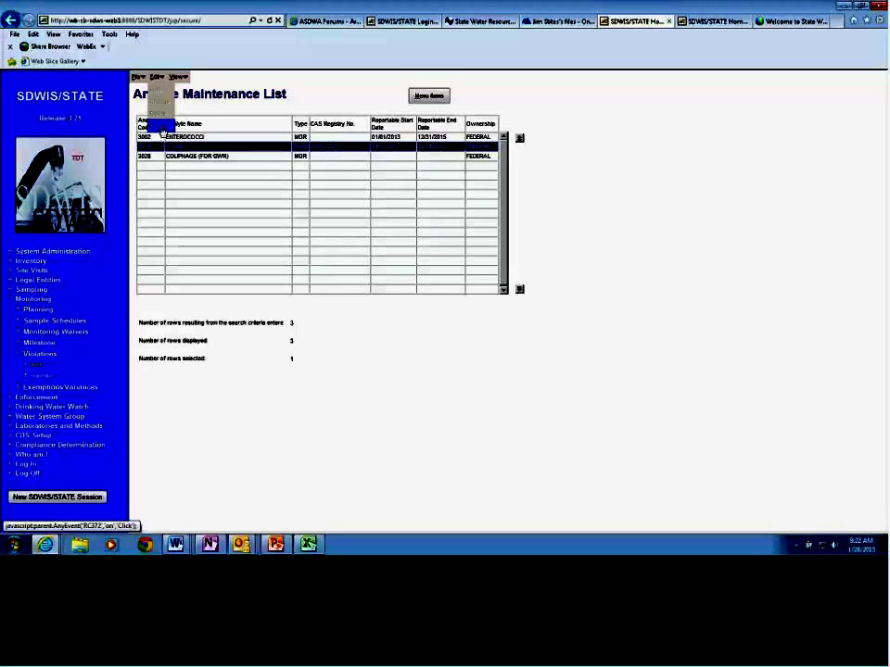
{"action": "left_click", "coordinate": [191, 312]}
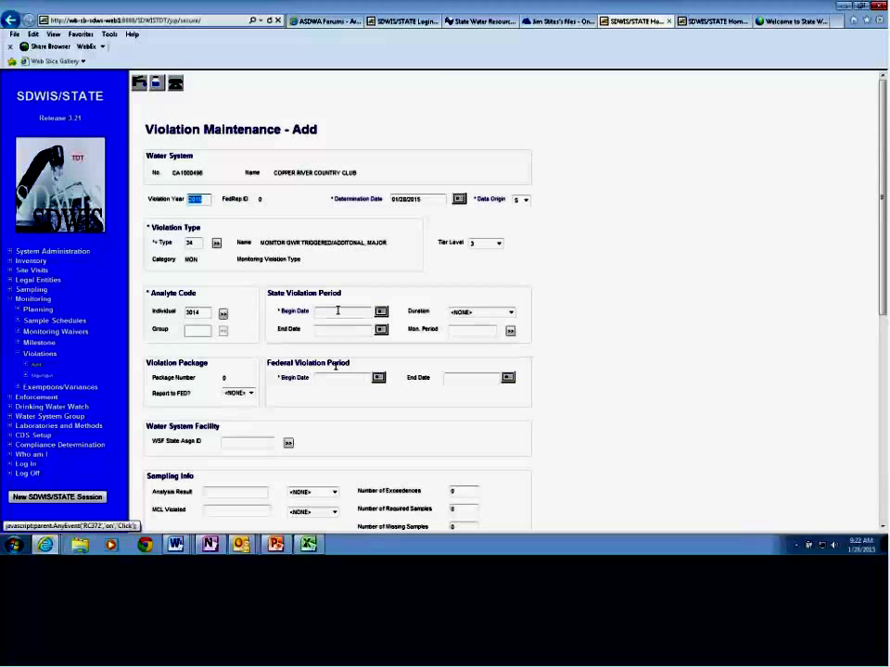
Step: Set the state violation period's begin date to 05/05/2014 using the calendar
{"action": "left_click", "coordinate": [381, 314]}
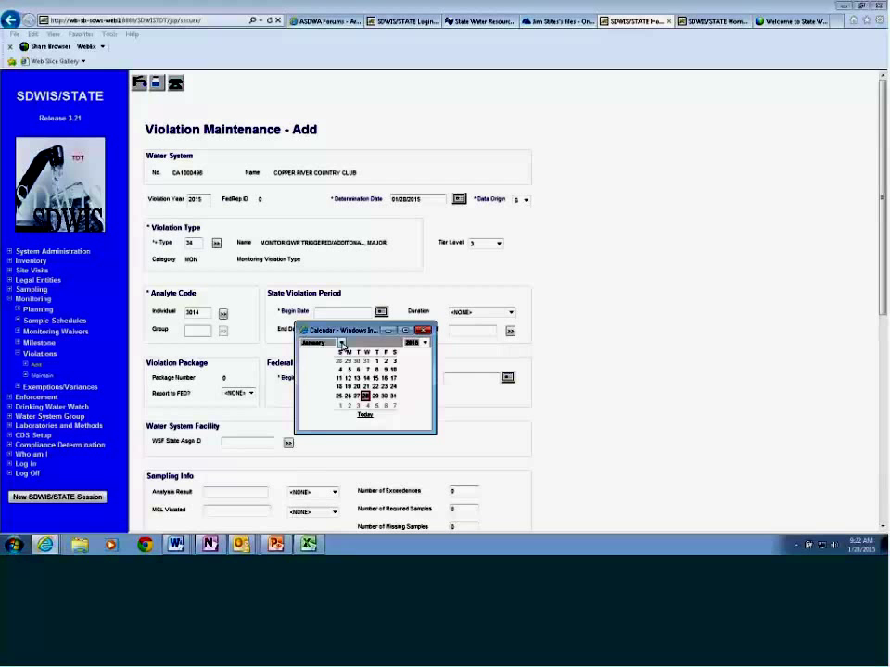
{"action": "left_click", "coordinate": [341, 343]}
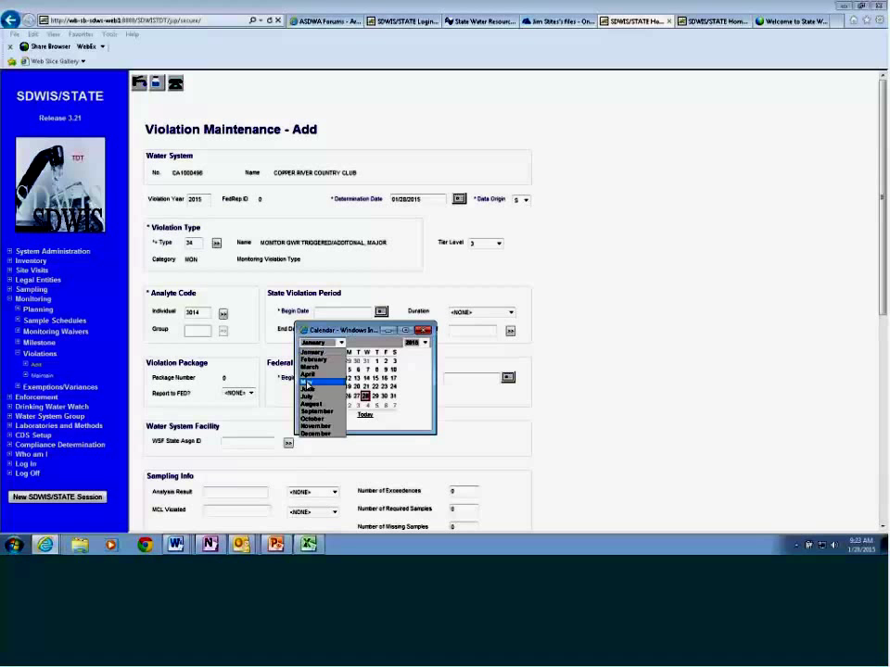
{"action": "left_click", "coordinate": [309, 383]}
{"action": "left_click", "coordinate": [425, 342]}
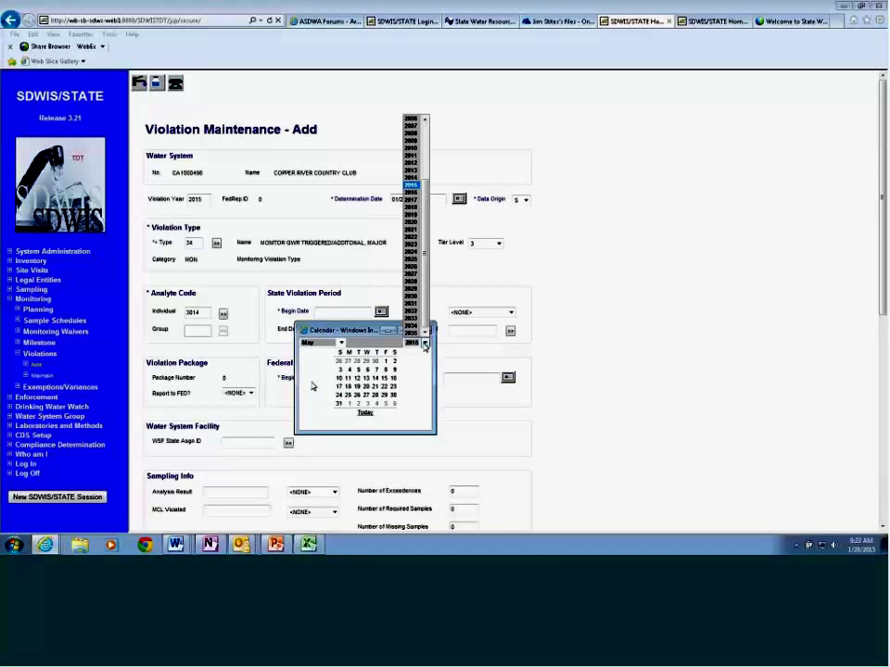
{"action": "left_click", "coordinate": [416, 179]}
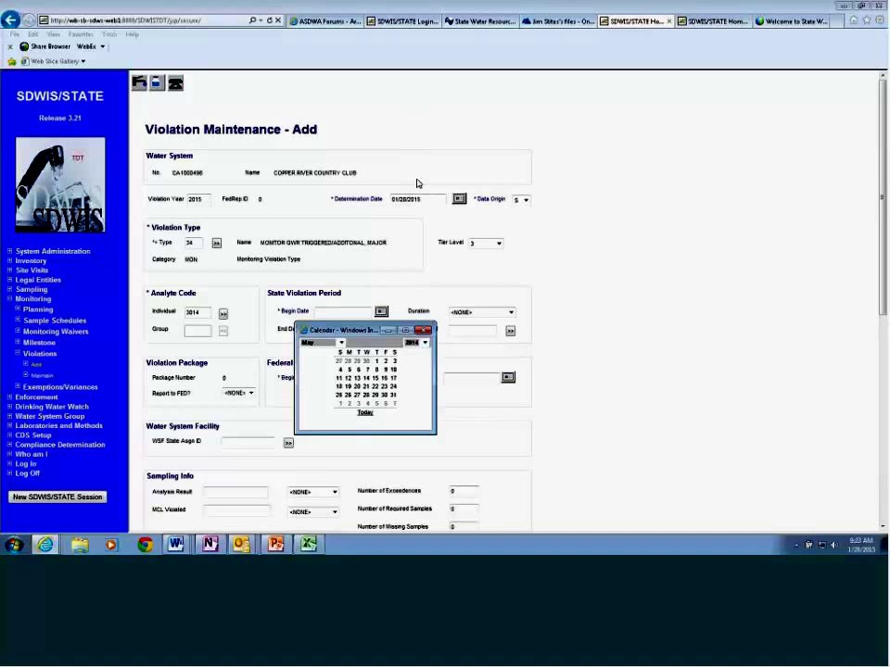
{"action": "left_click", "coordinate": [351, 374]}
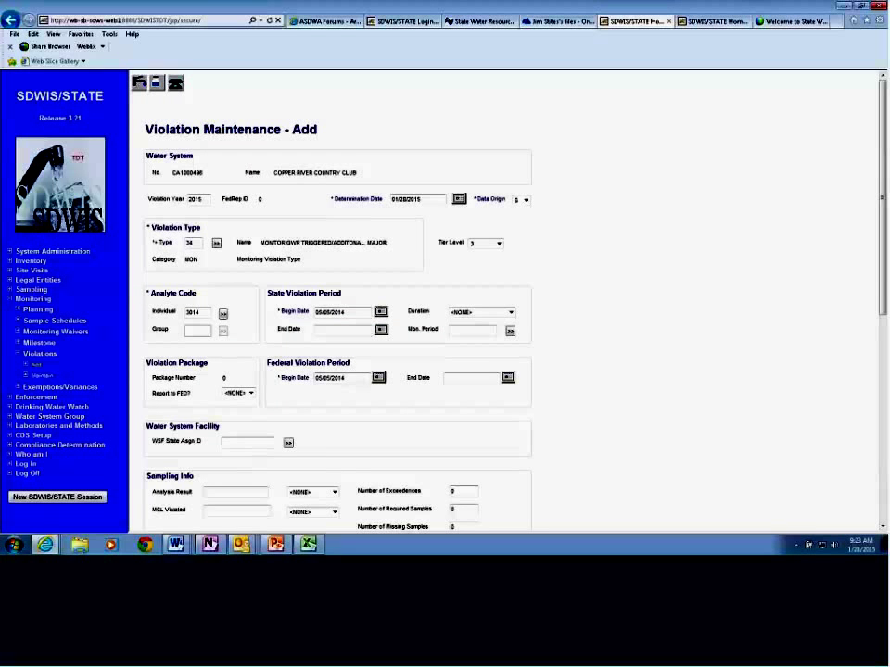
Step: Open the violation's sample analytical results and start associating a microbiological result with it
{"action": "scroll", "coordinate": [883, 319], "scroll_direction": "down", "scroll_amount": 2}
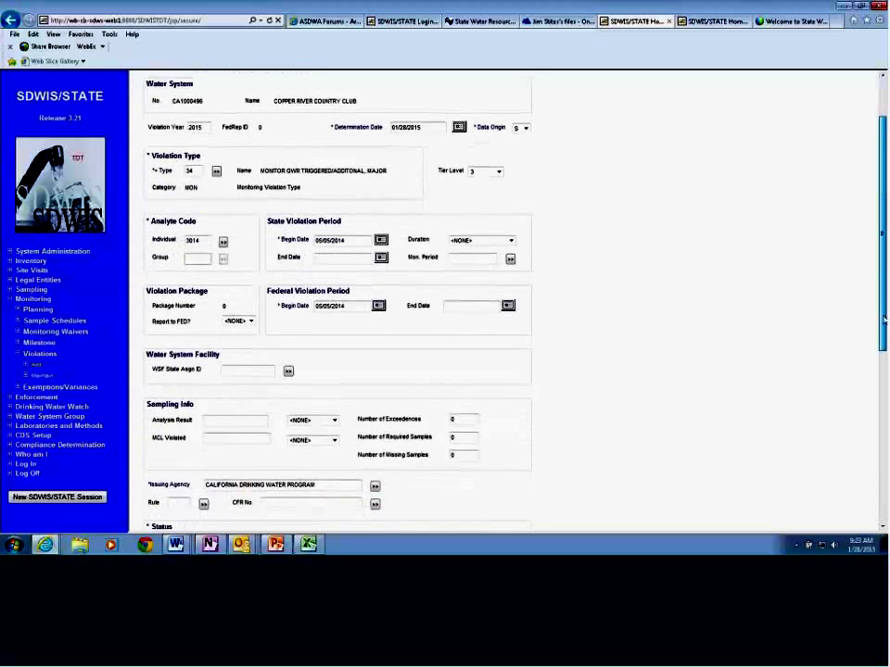
{"action": "scroll", "coordinate": [884, 320], "scroll_direction": "down", "scroll_amount": 1}
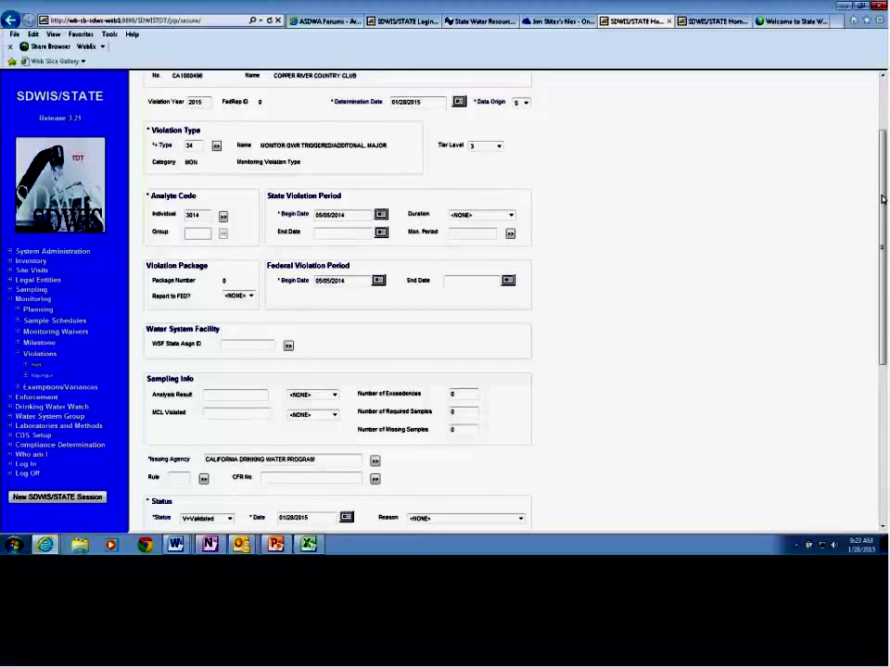
{"action": "scroll", "coordinate": [884, 224], "scroll_direction": "down", "scroll_amount": 1}
{"action": "scroll", "coordinate": [885, 224], "scroll_direction": "down", "scroll_amount": 10}
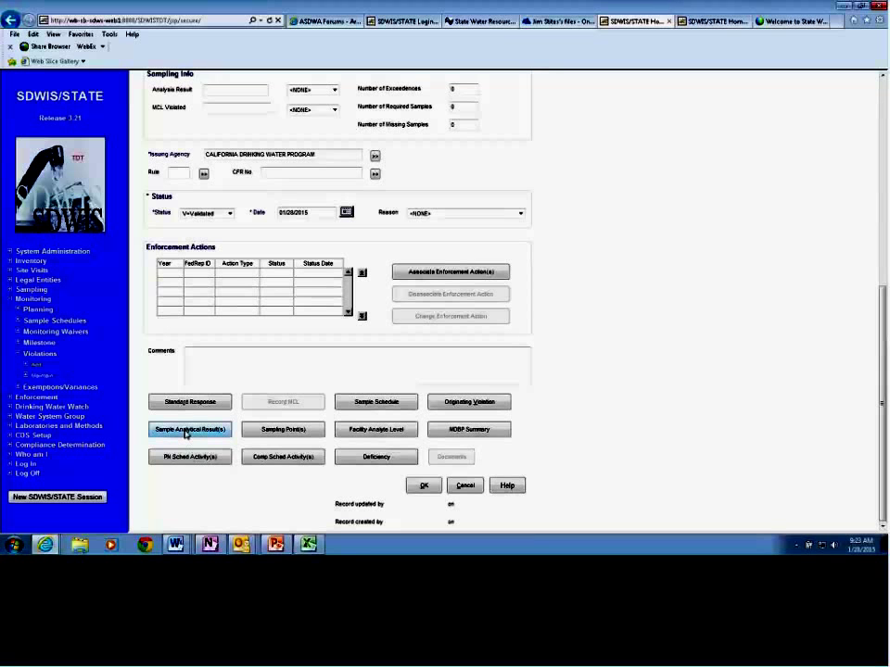
{"action": "left_click", "coordinate": [187, 432]}
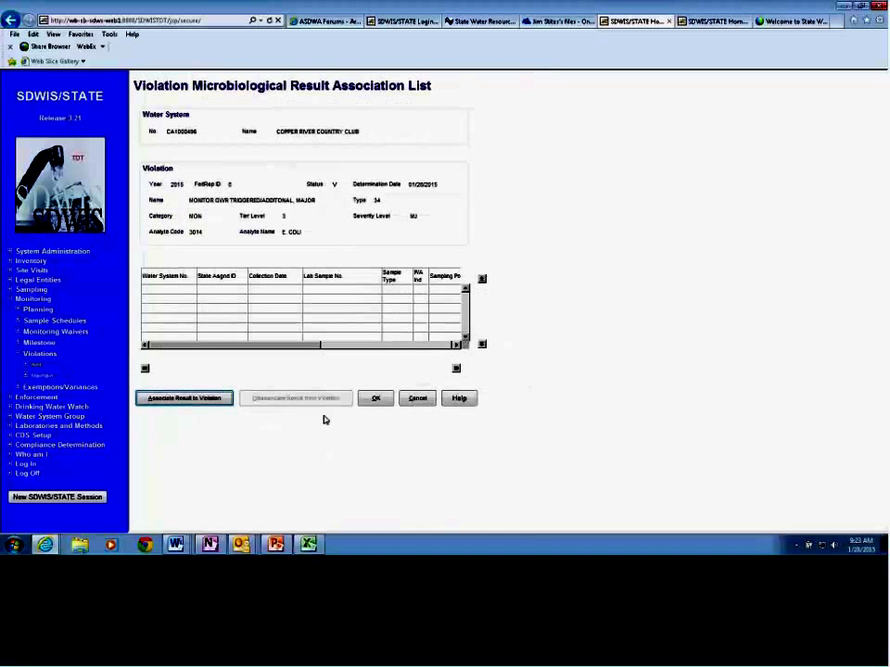
{"action": "left_click", "coordinate": [173, 397]}
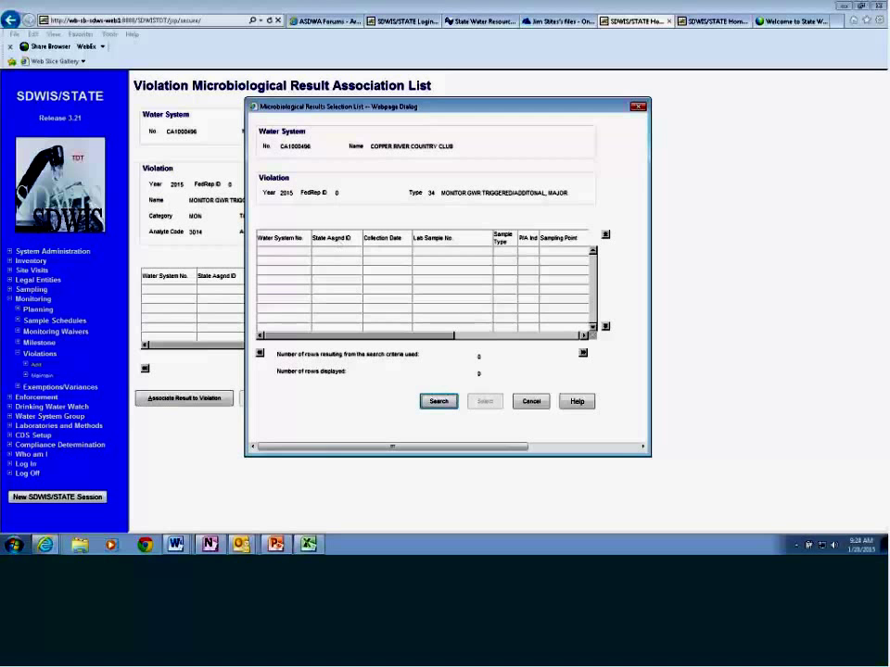
Step: Search for the water system's sample results with the analyte code changed to 3100
{"action": "left_click", "coordinate": [452, 402]}
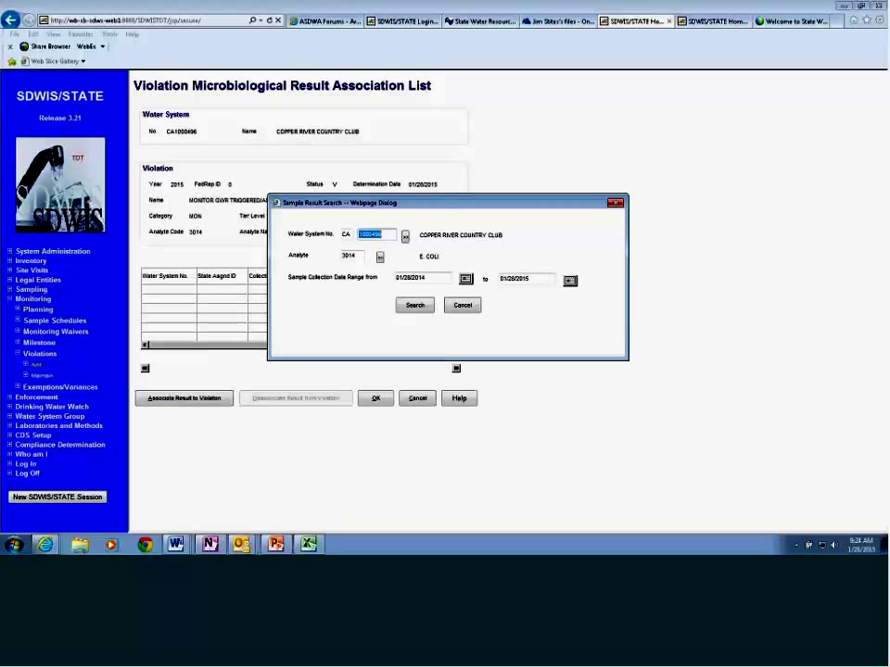
{"action": "left_click", "coordinate": [362, 255]}
{"action": "key", "text": "BackSpace"}
{"action": "key", "text": "BackSpace"}
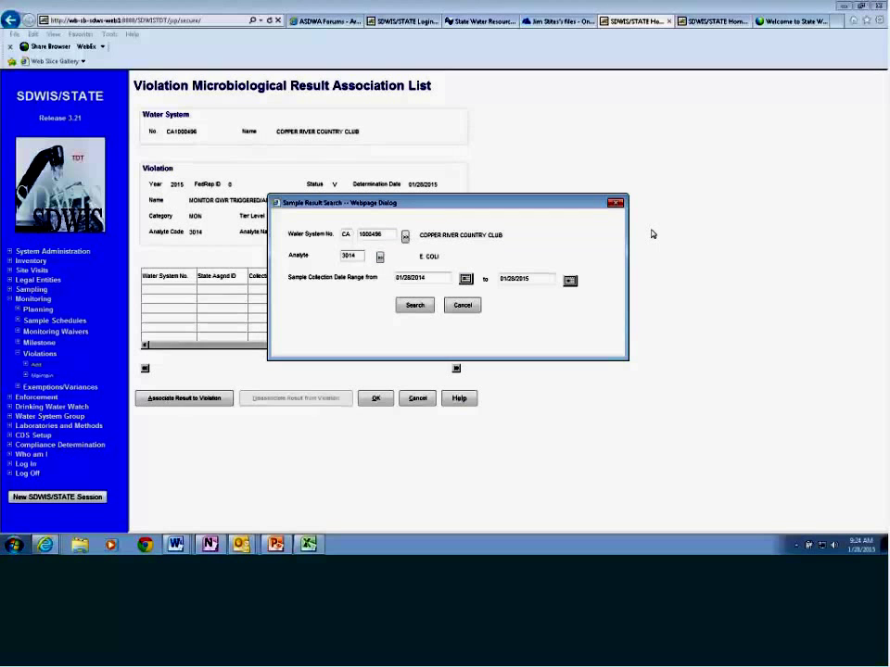
{"action": "key", "text": "BackSpace"}
{"action": "type", "text": "100"}
{"action": "left_click", "coordinate": [428, 277]}
{"action": "left_click", "coordinate": [415, 305]}
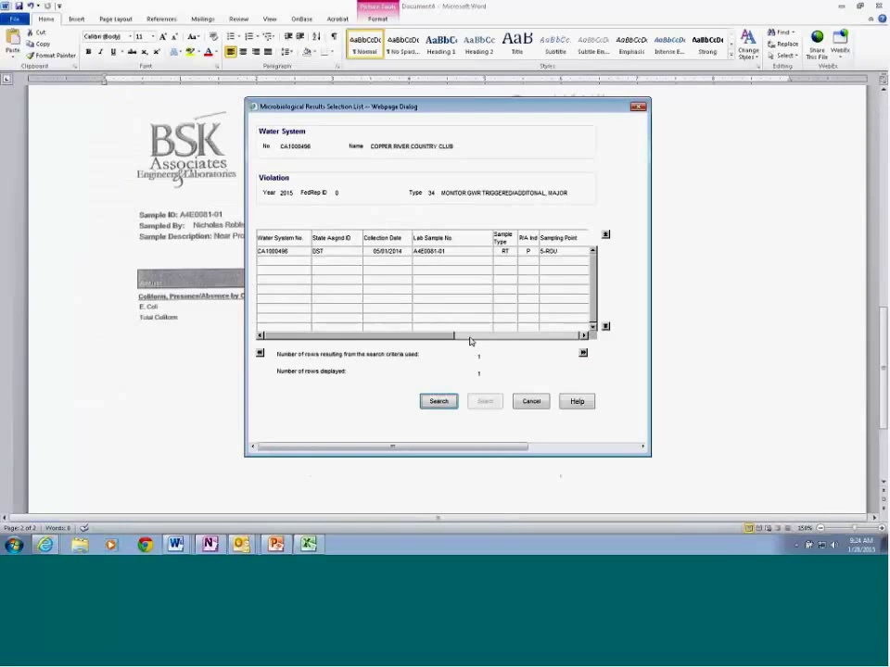
Step: Associate routine sample A4E0081-01, collected 05/01/2014, with the violation and confirm the association list
{"action": "key", "text": "Down"}
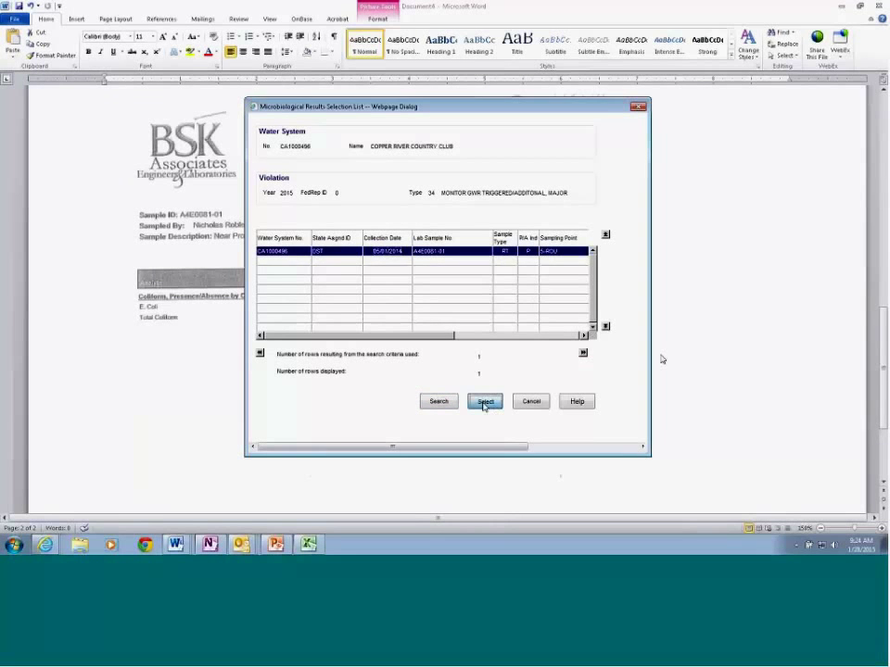
{"action": "left_click", "coordinate": [483, 402]}
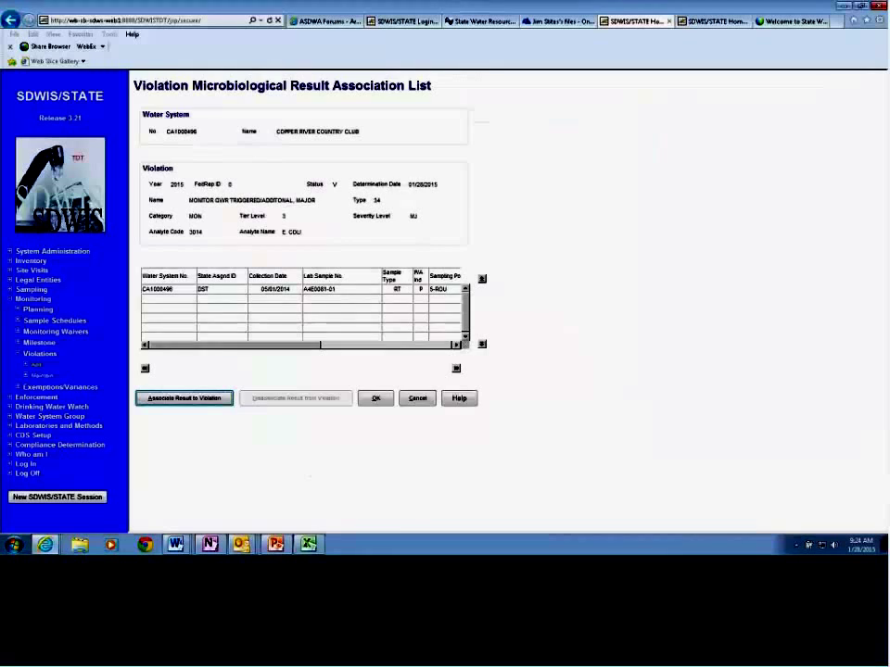
{"action": "left_click", "coordinate": [375, 398]}
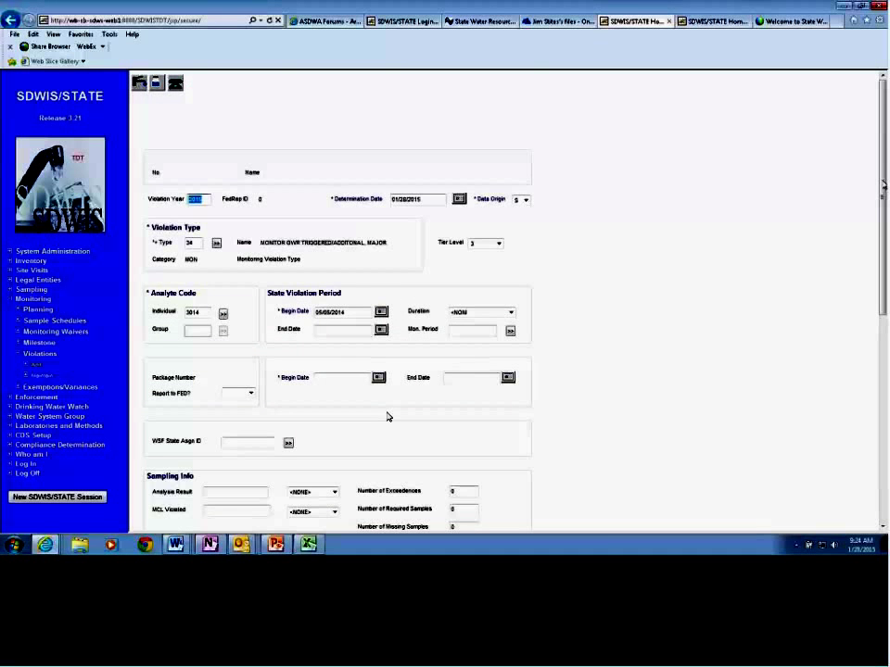
Step: Save the type 34 violation record and exit the violation list
{"action": "scroll", "coordinate": [388, 418], "scroll_direction": "down", "scroll_amount": 3}
{"action": "scroll", "coordinate": [874, 389], "scroll_direction": "down", "scroll_amount": 2}
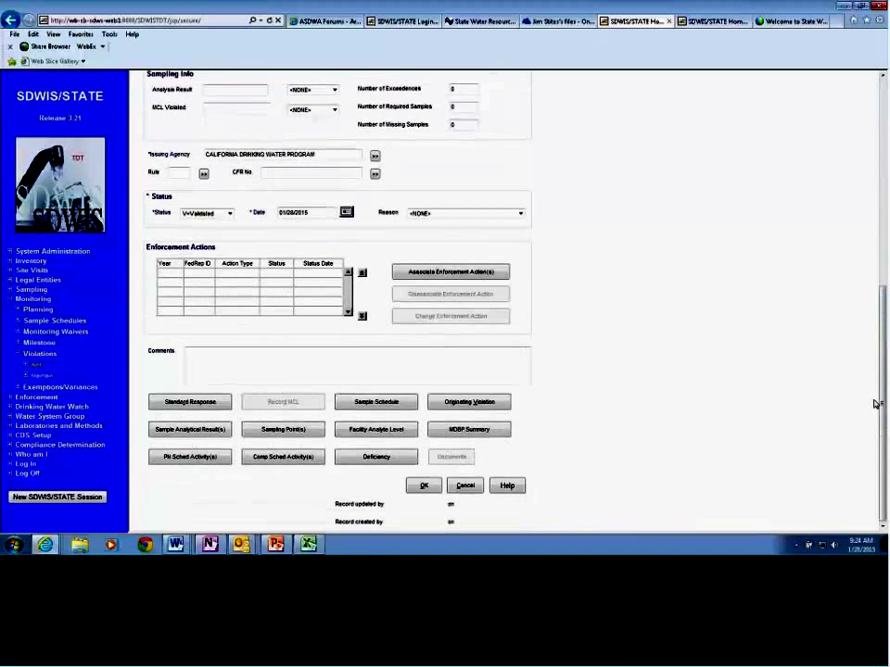
{"action": "left_click", "coordinate": [424, 488]}
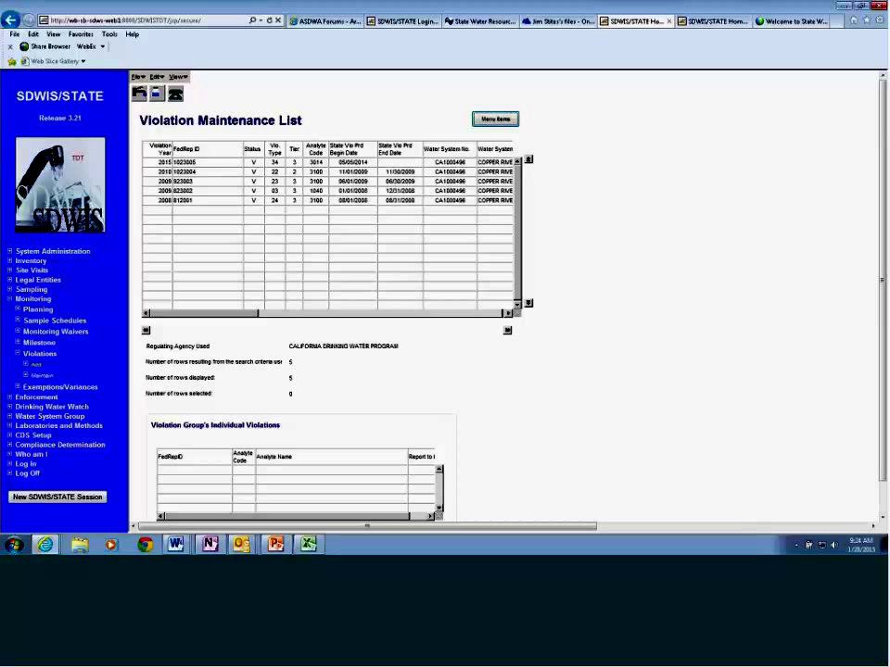
{"action": "left_click", "coordinate": [138, 76]}
{"action": "left_click", "coordinate": [137, 78]}
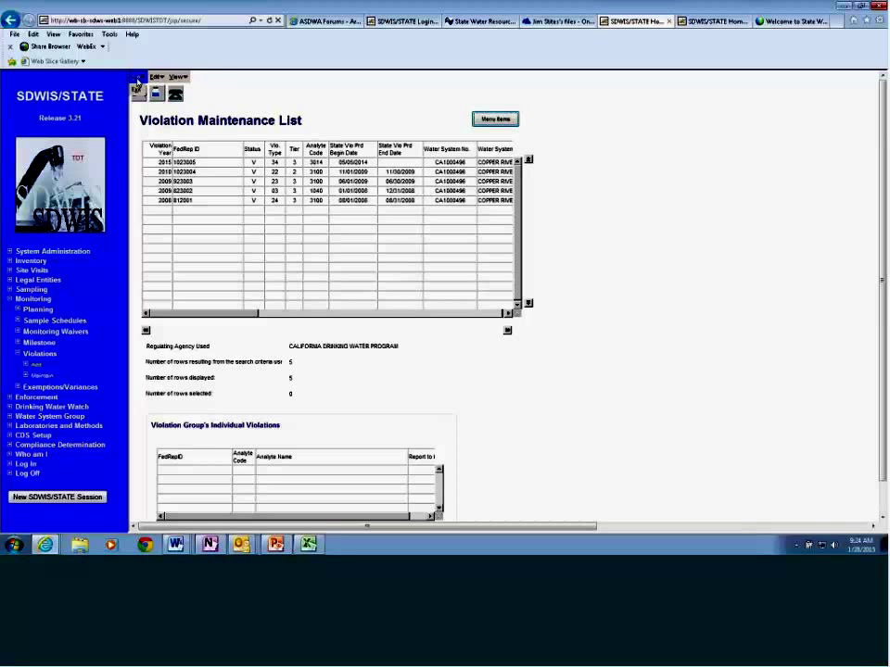